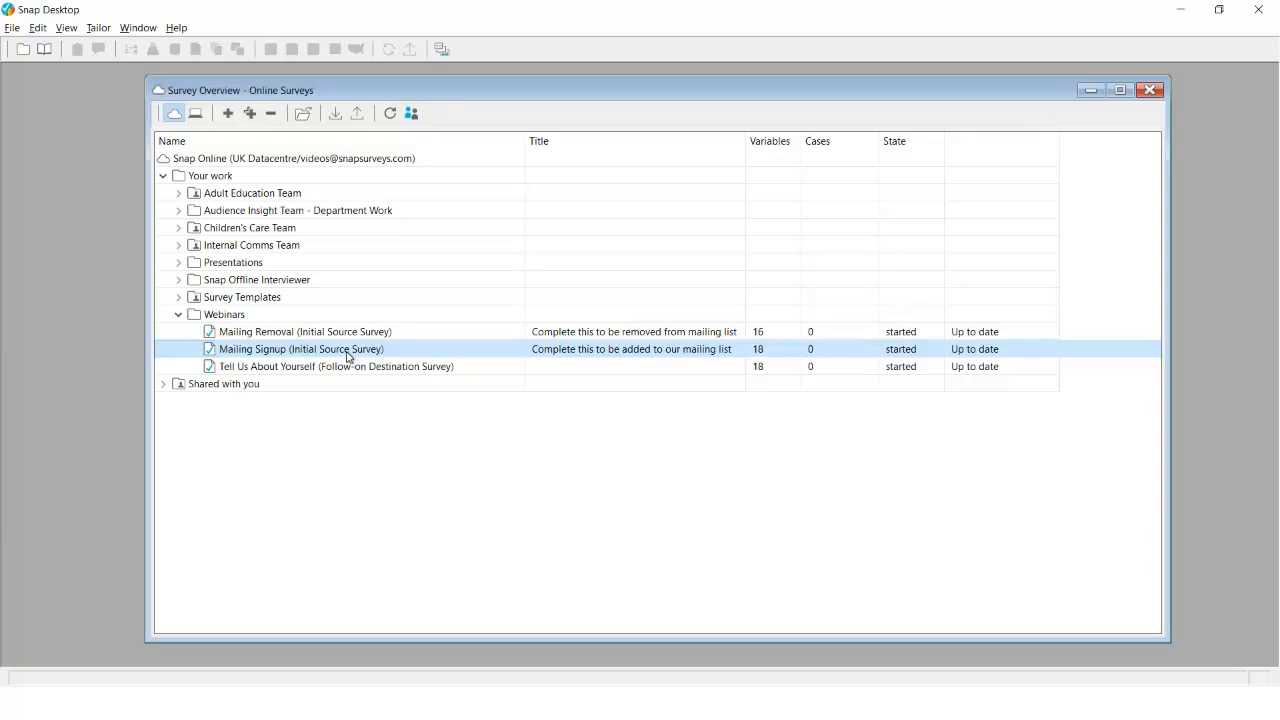
Open the Mailing Signup (Initial Source Survey) questionnaire and go through its First Name, Last Name and Email Address fields
{"action": "double_click", "coordinate": [349, 355]}
{"action": "left_click", "coordinate": [617, 491]}
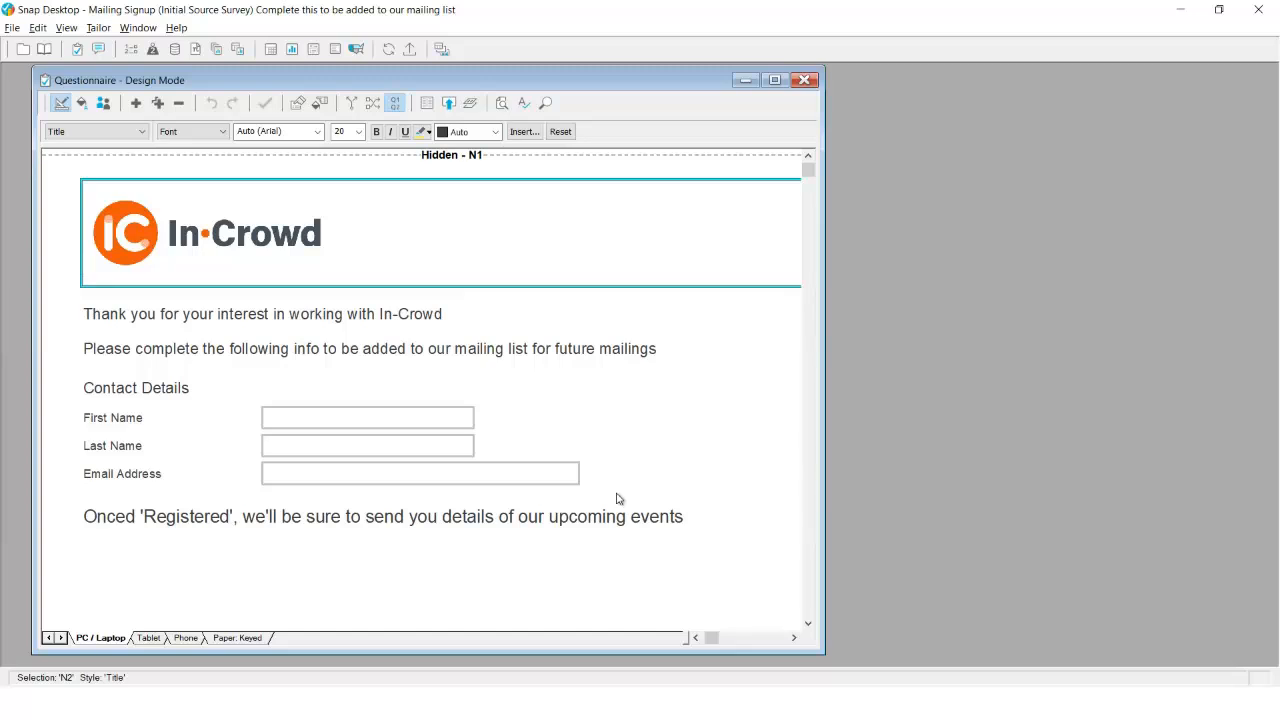
{"action": "left_click", "coordinate": [298, 416]}
{"action": "left_click", "coordinate": [294, 440]}
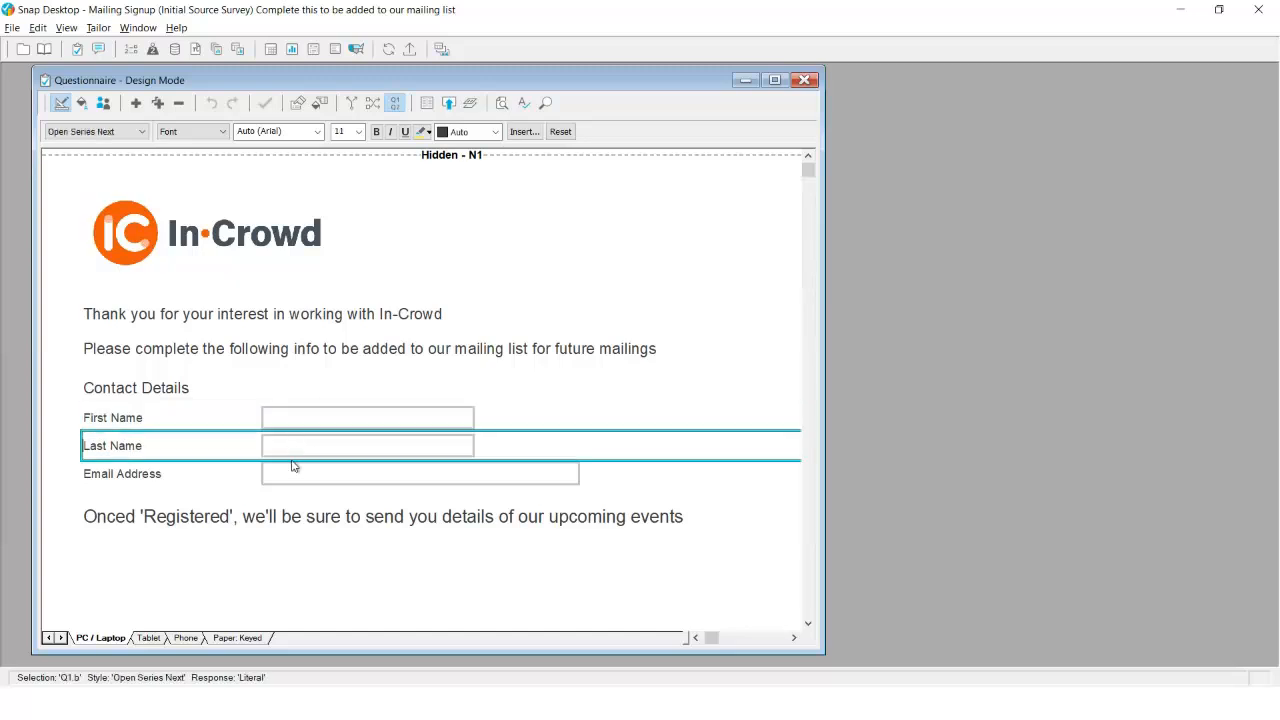
{"action": "left_click", "coordinate": [296, 472]}
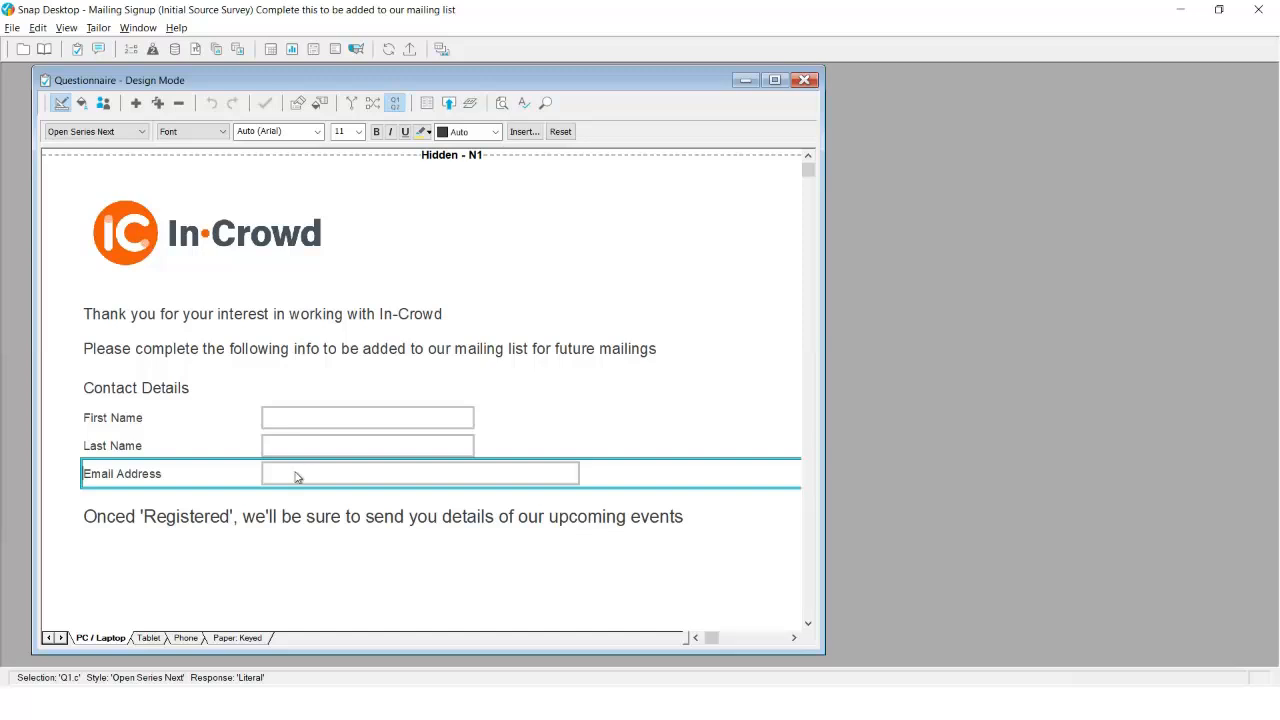
Check the Pattern setting in the variable properties of the Email Address field
{"action": "right_click", "coordinate": [296, 472]}
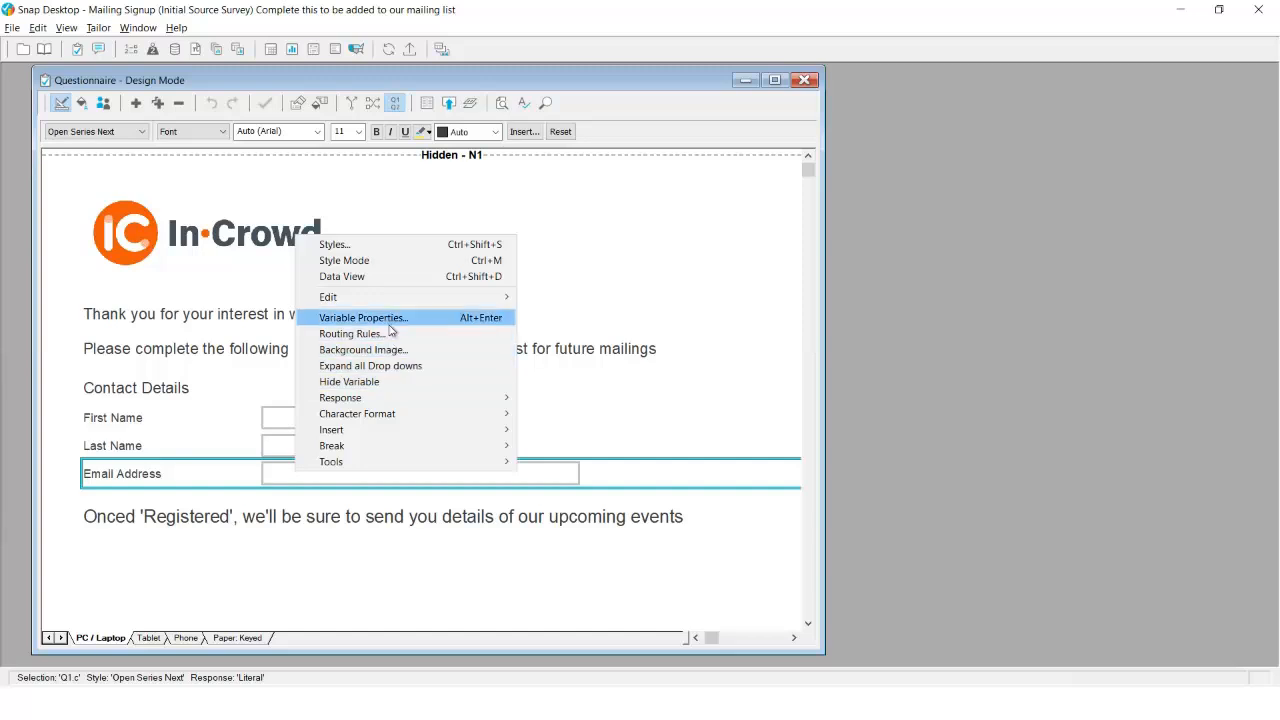
{"action": "left_click", "coordinate": [389, 322]}
{"action": "left_click_drag", "start_coordinate": [732, 266], "coordinate": [730, 333]}
{"action": "left_click", "coordinate": [659, 362]}
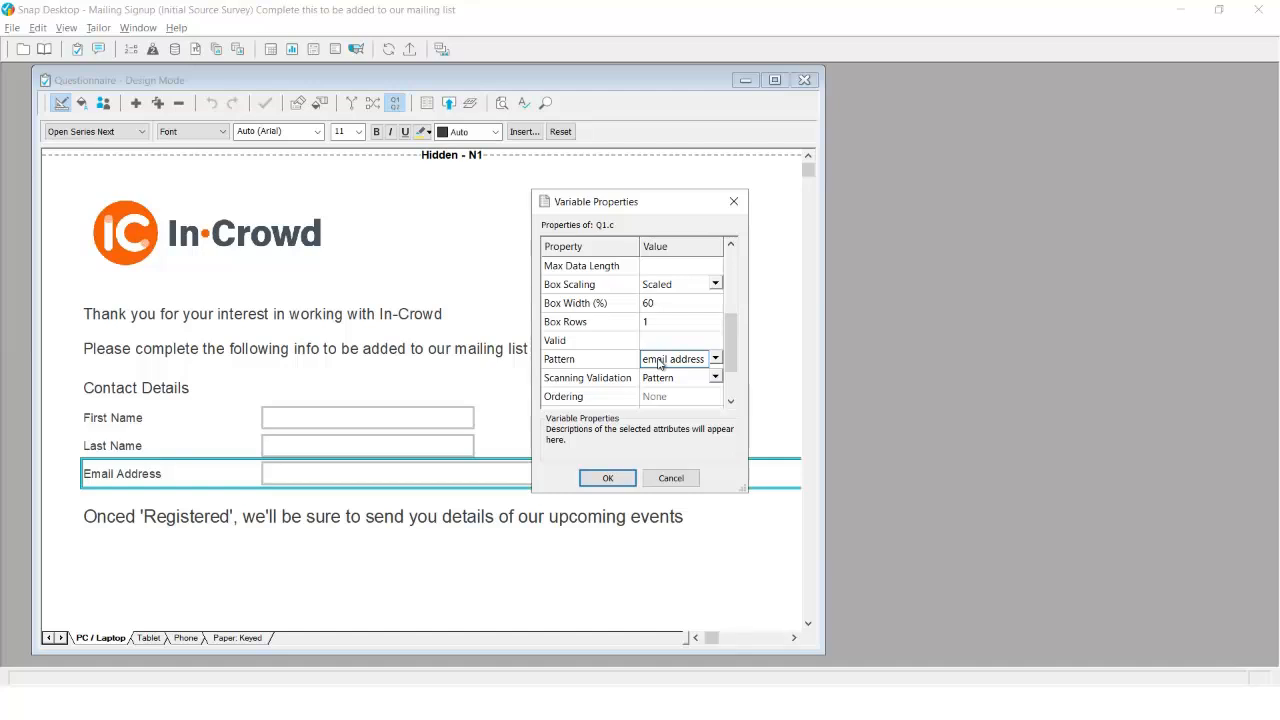
{"action": "left_click", "coordinate": [622, 478]}
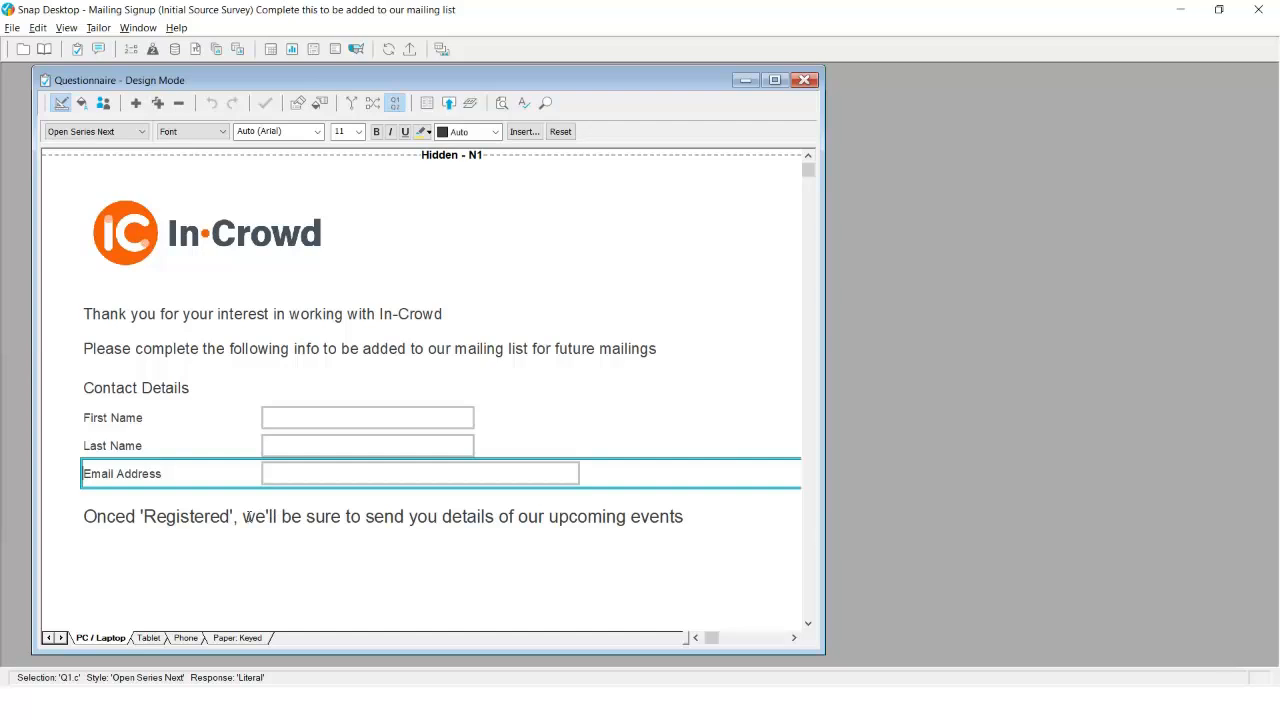
Review the Submit button's text, alt text and appearance in the questionnaire properties
{"action": "left_click", "coordinate": [433, 110]}
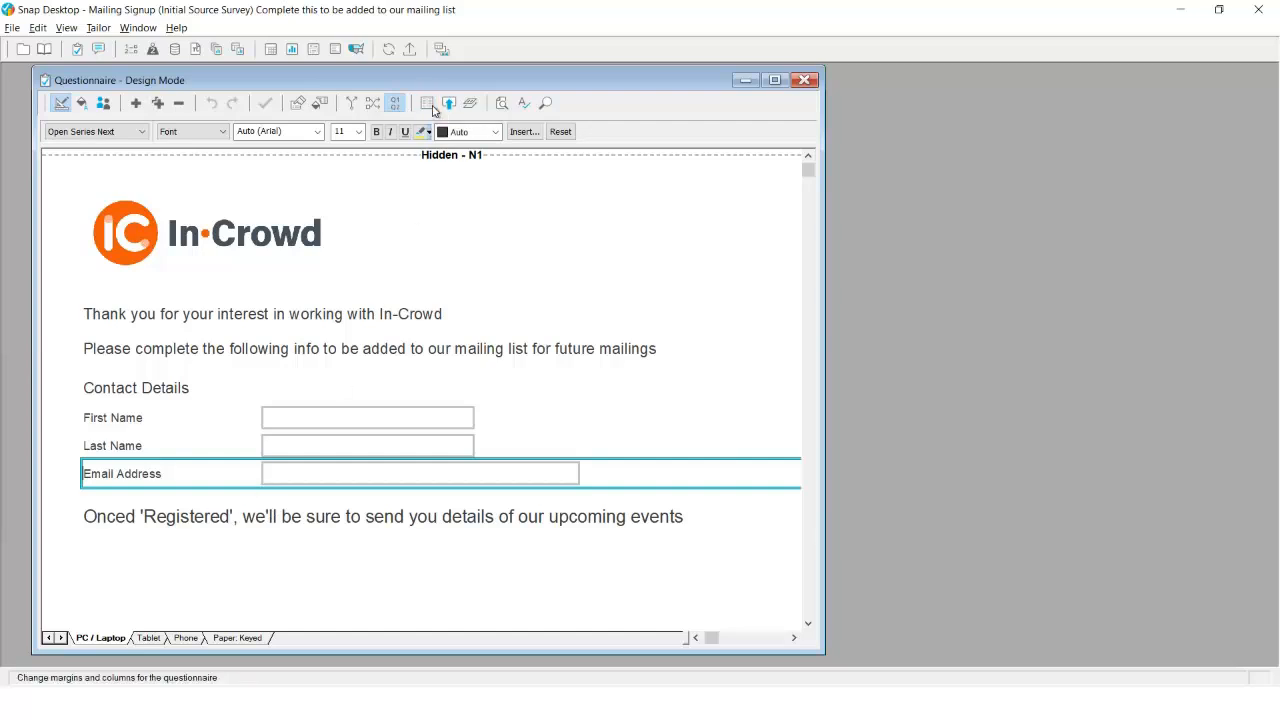
{"action": "left_click_drag", "start_coordinate": [549, 316], "coordinate": [546, 357]}
{"action": "left_click", "coordinate": [525, 349]}
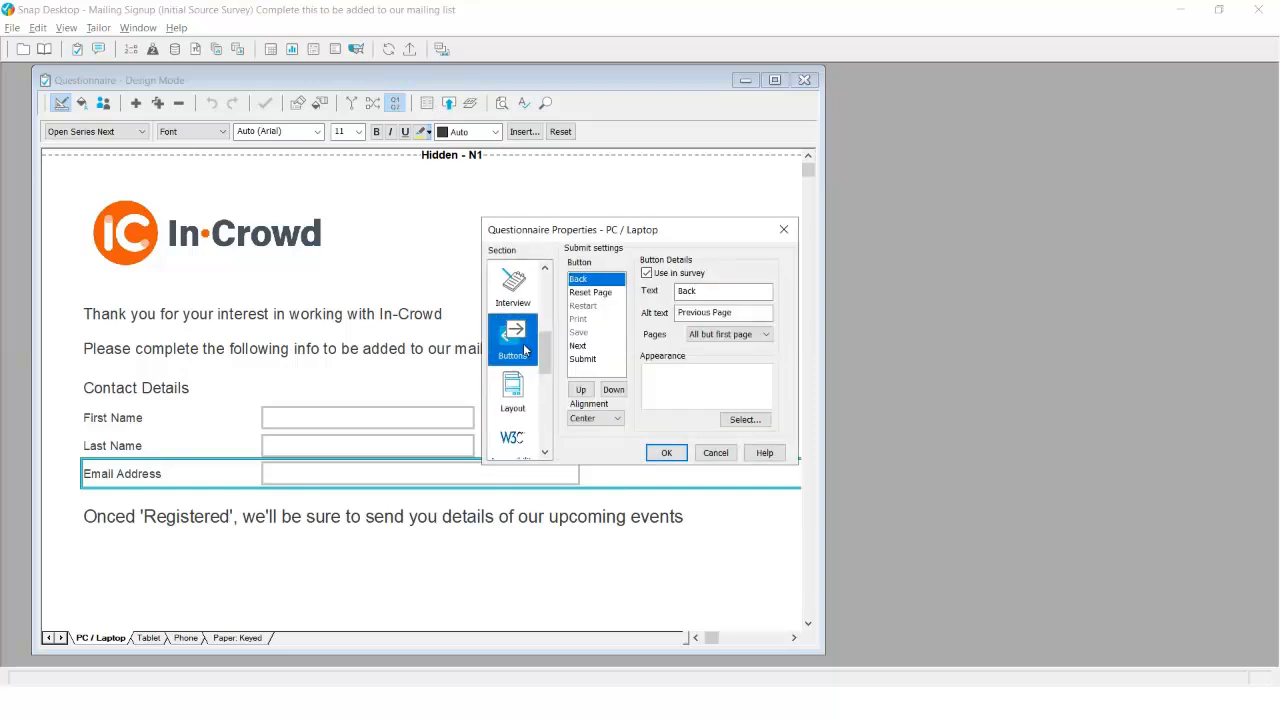
{"action": "left_click", "coordinate": [585, 359]}
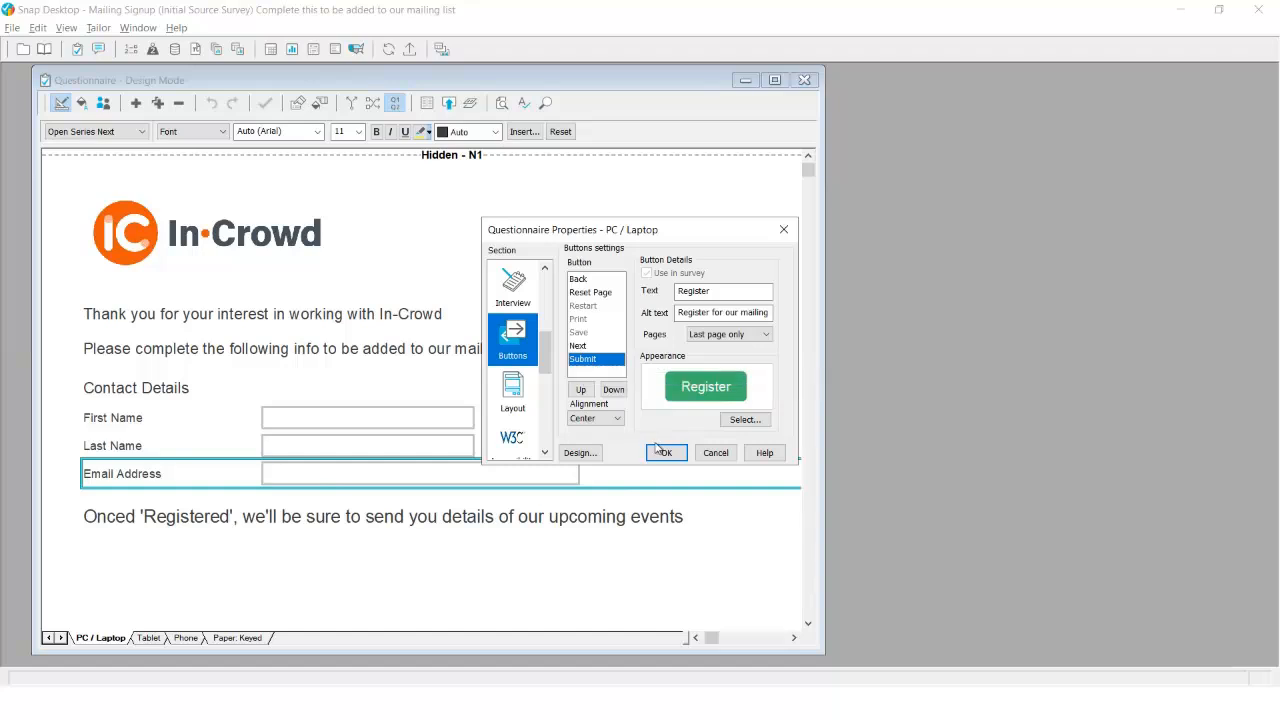
{"action": "left_click", "coordinate": [708, 290]}
{"action": "double_click", "coordinate": [706, 291]}
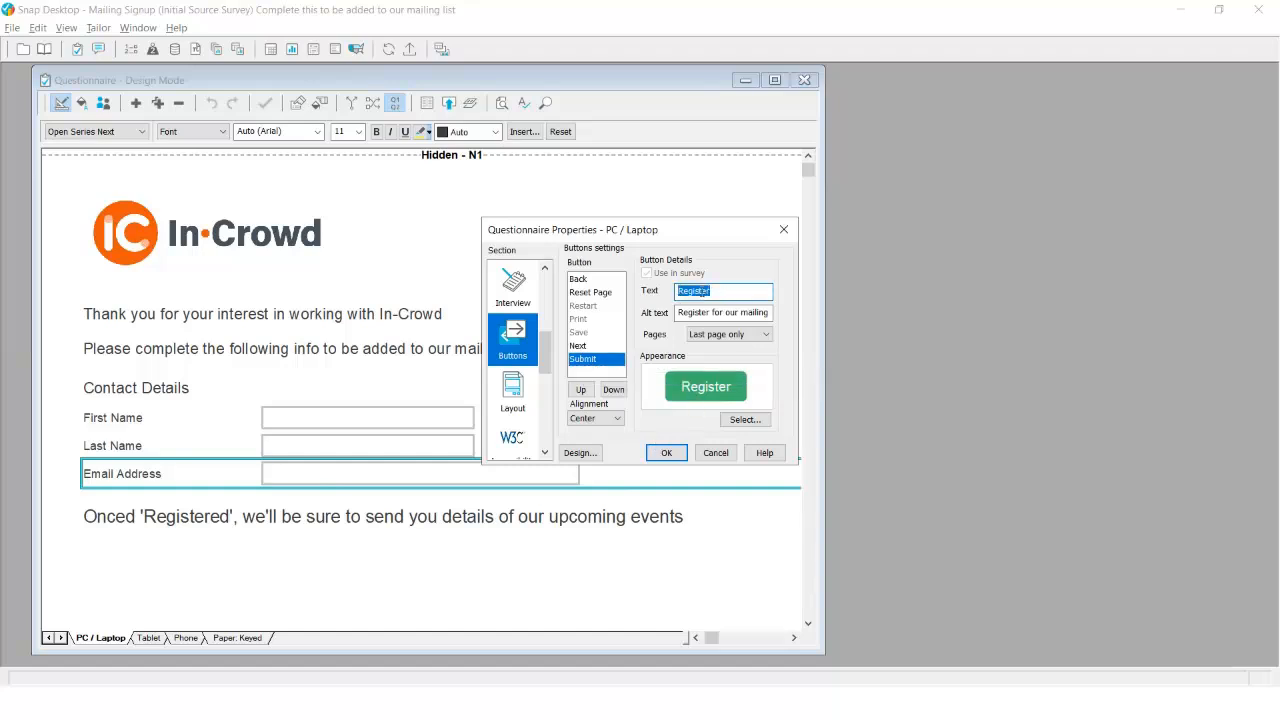
{"action": "left_click", "coordinate": [727, 290]}
{"action": "mouse_move", "coordinate": [679, 314]}
{"action": "left_mouse_down"}
{"action": "mouse_move", "coordinate": [774, 314]}
{"action": "mouse_move", "coordinate": [661, 314]}
{"action": "left_mouse_up"}
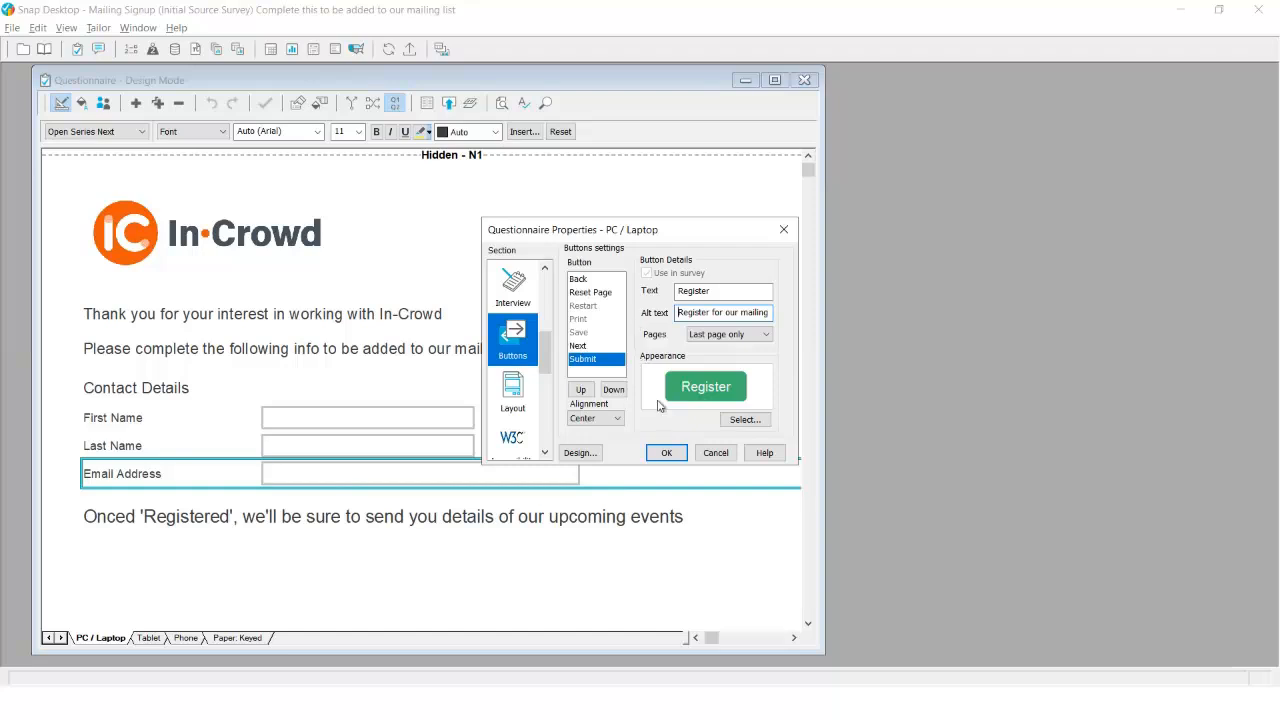
{"action": "left_click", "coordinate": [666, 453]}
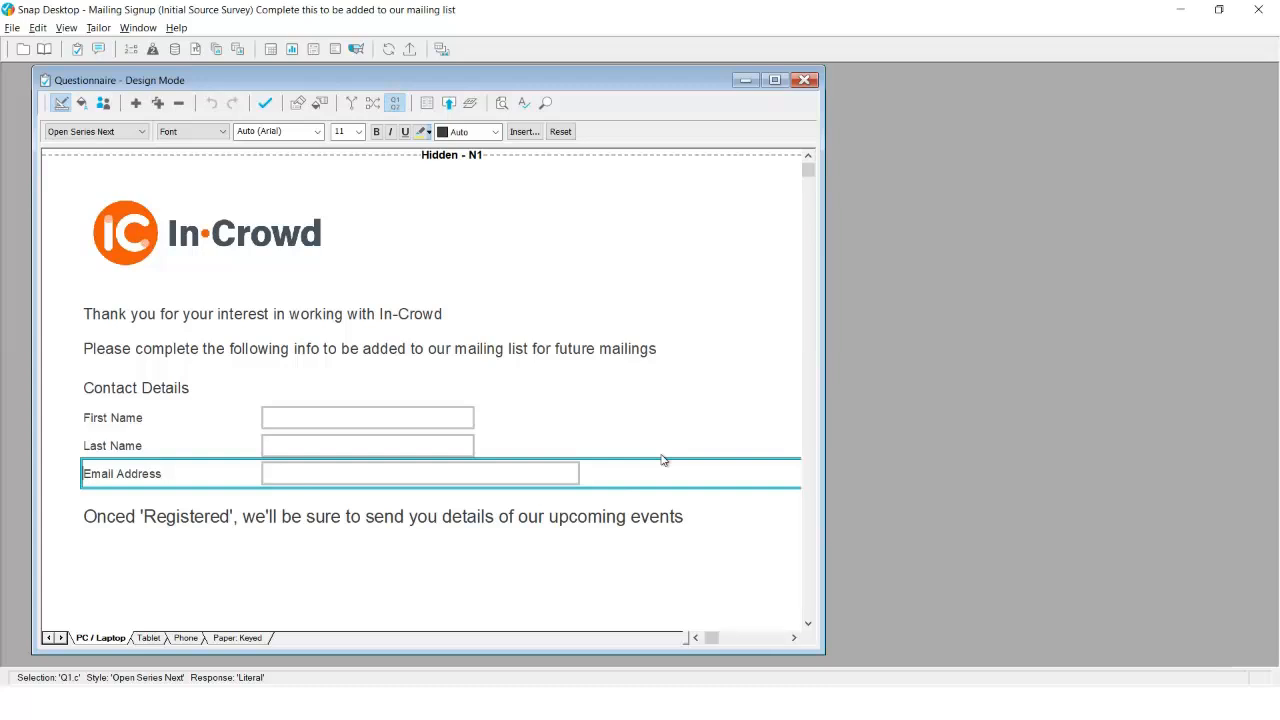
Switch to Snap XMP Online and open the Collect overview of the Mailing Signup (Initial Source Survey)
{"action": "key", "text": "alt+Tab"}
{"action": "key", "text": "alt+Tab"}
{"action": "key", "text": "alt+Tab"}
{"action": "key", "text": "alt+Tab"}
{"action": "key", "text": "alt+Tab"}
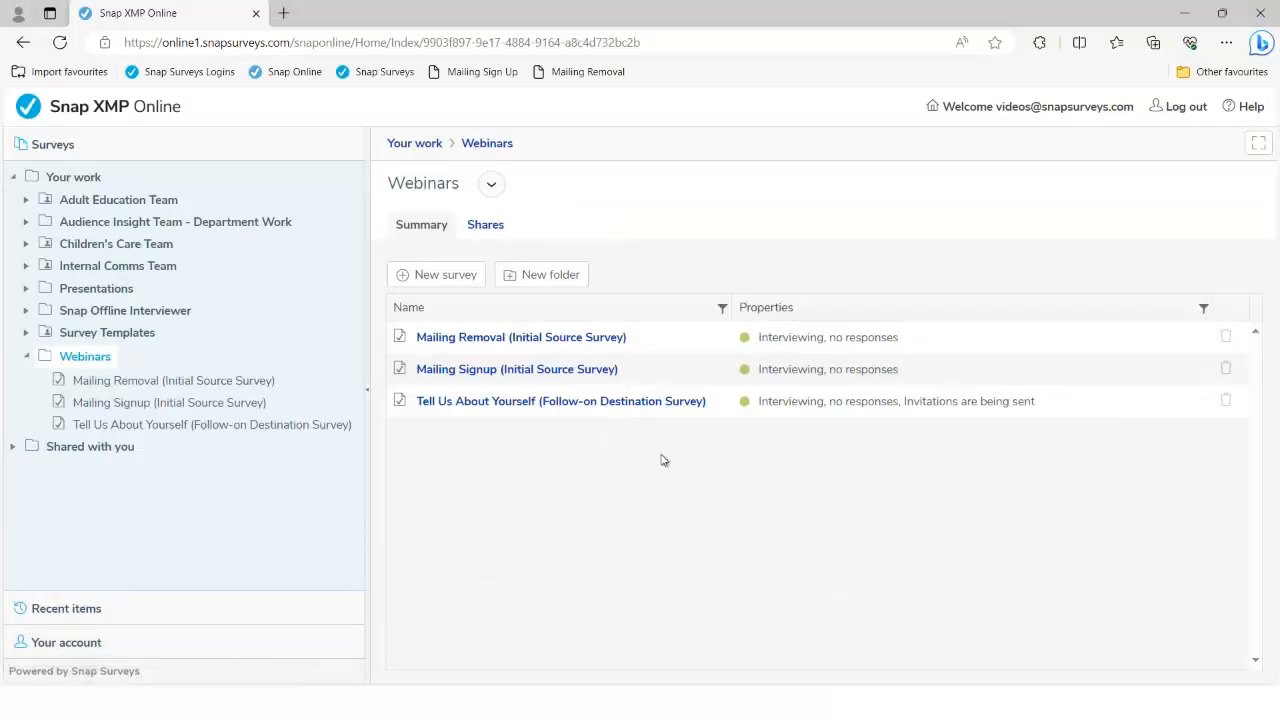
{"action": "left_click", "coordinate": [501, 371]}
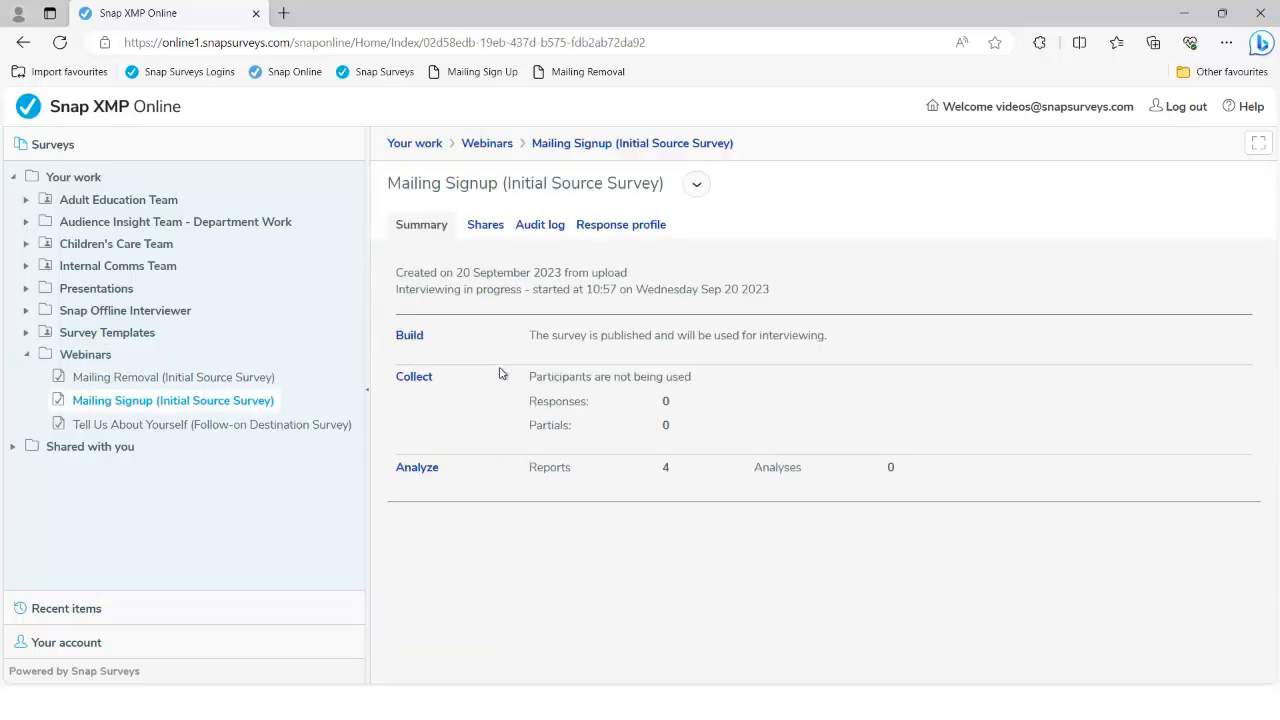
{"action": "left_click", "coordinate": [421, 377]}
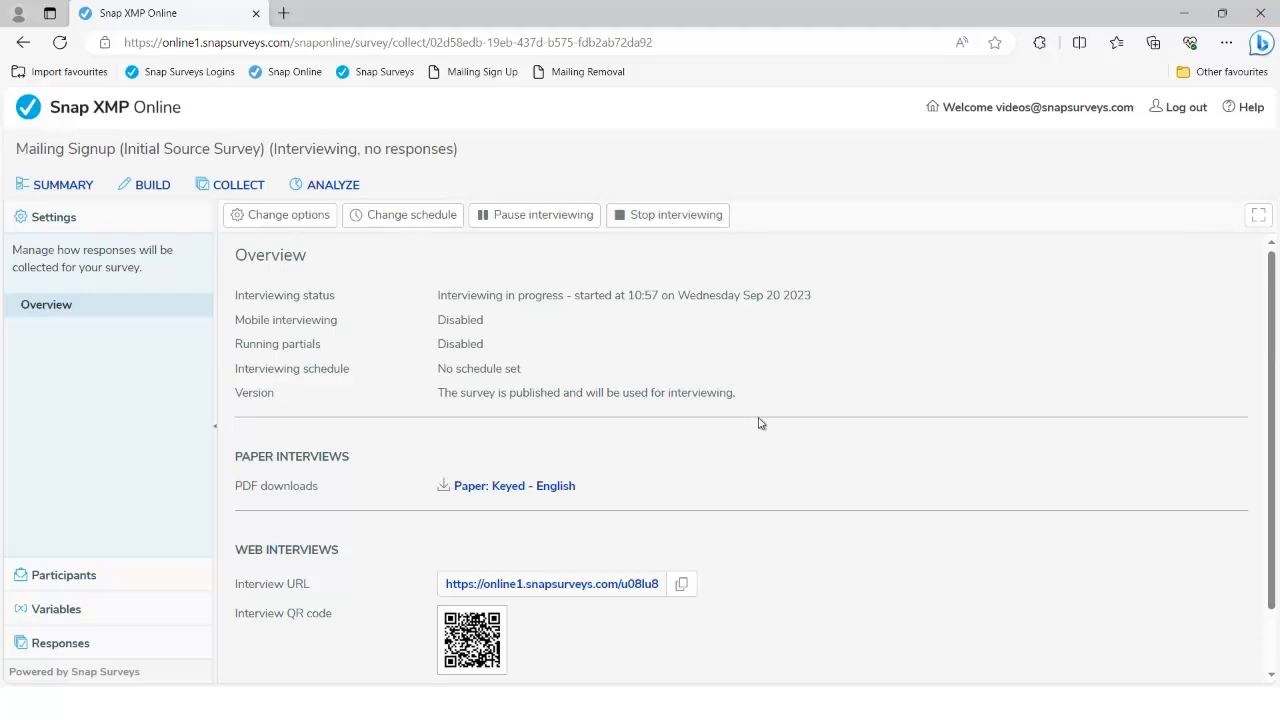
Switch to Snap Desktop's survey overview and open the Tell Us About Yourself (Follow-on Destination Survey) questionnaire
{"action": "key", "text": "alt+Tab"}
{"action": "key", "text": "alt+Tab"}
{"action": "key", "text": "alt+Tab"}
{"action": "key", "text": "alt+Tab"}
{"action": "key", "text": "alt+Tab"}
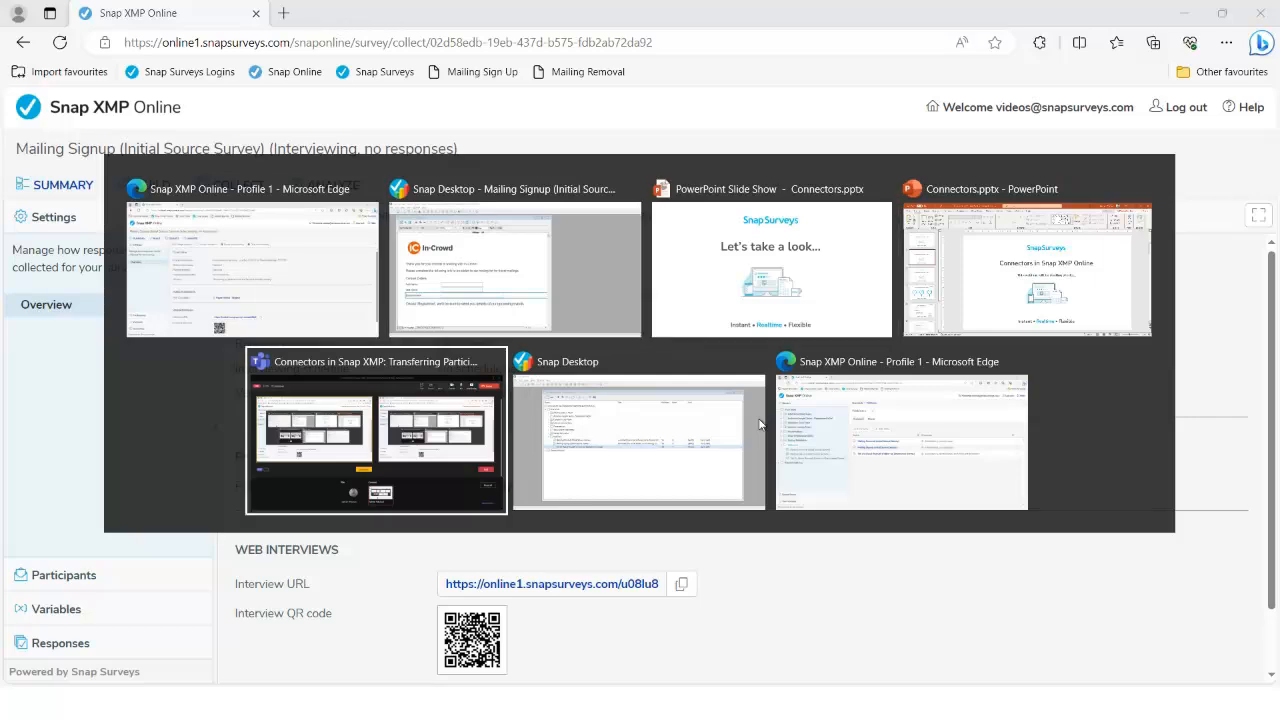
{"action": "left_click", "coordinate": [760, 424]}
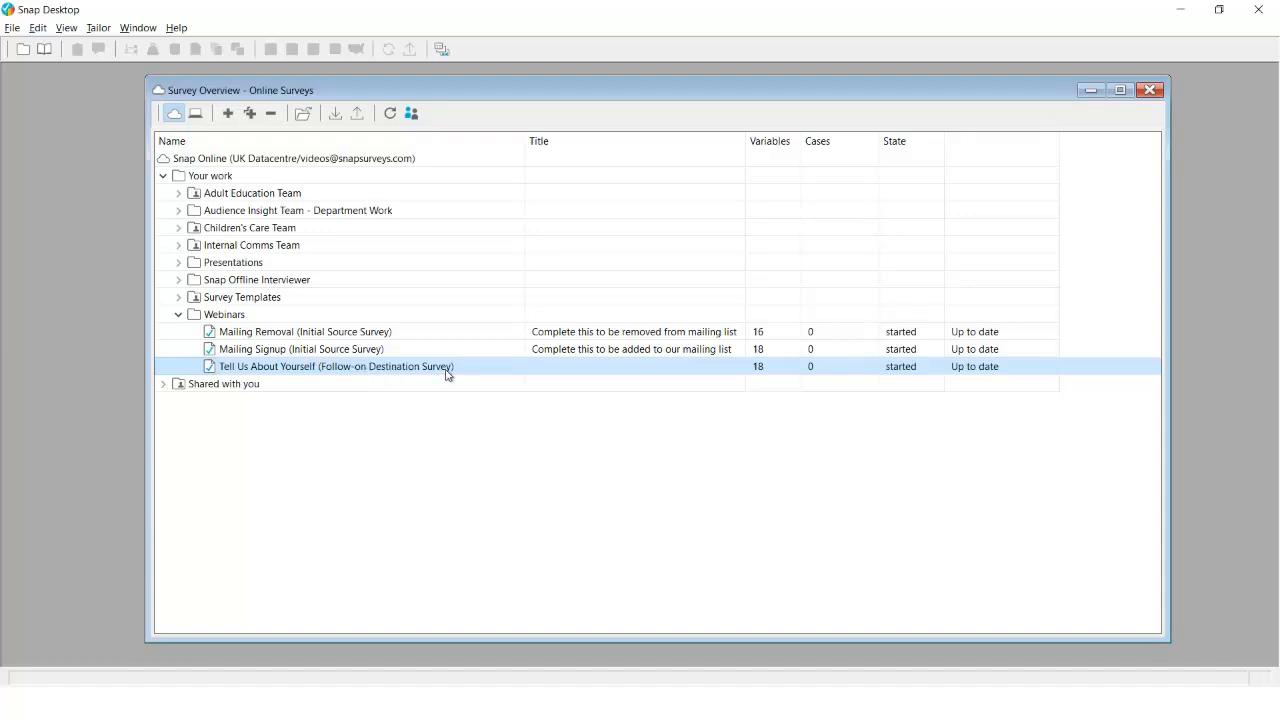
{"action": "double_click", "coordinate": [378, 370]}
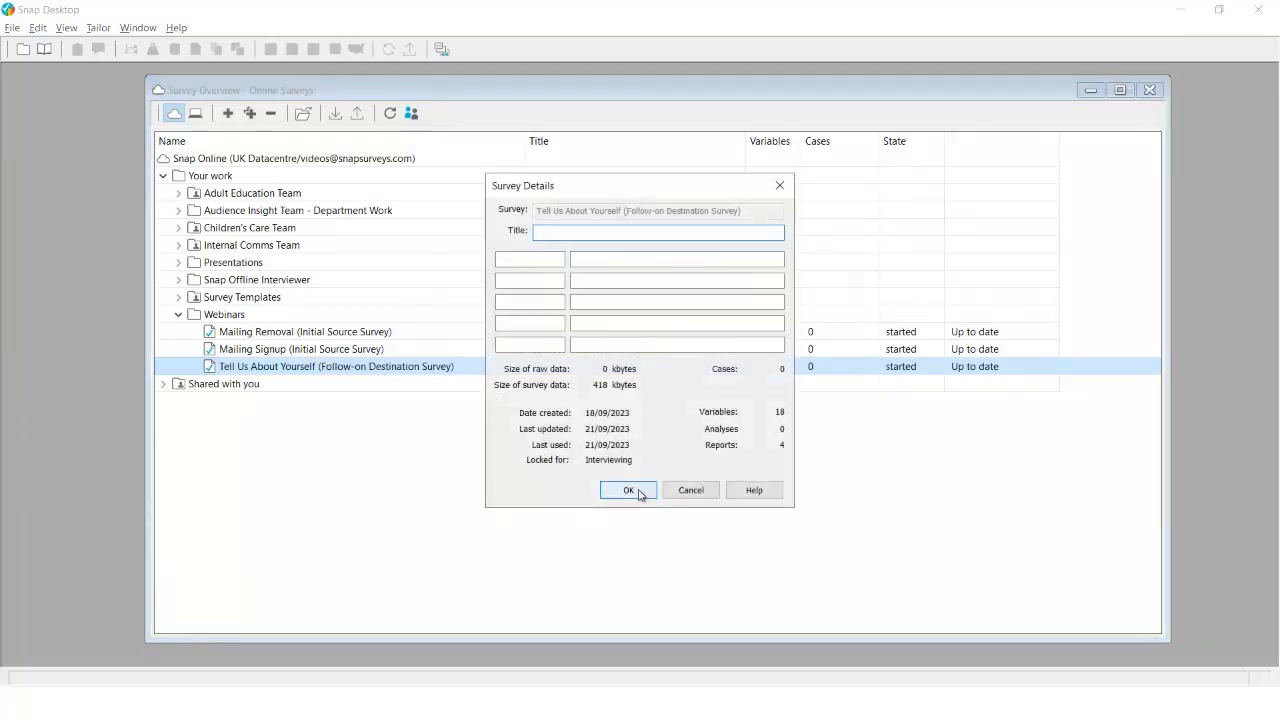
{"action": "left_click", "coordinate": [628, 490]}
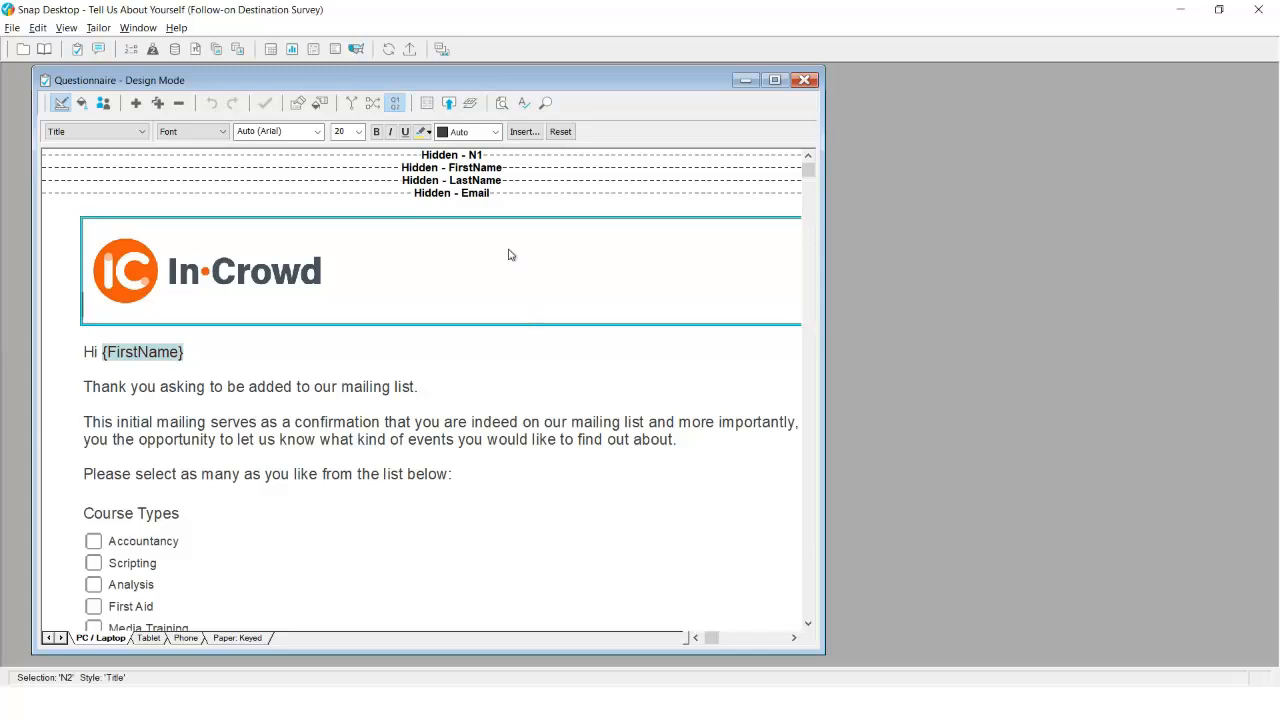
Show the hidden FirstName, LastName and Email variables at the start of the questionnaire
{"action": "left_click", "coordinate": [487, 176]}
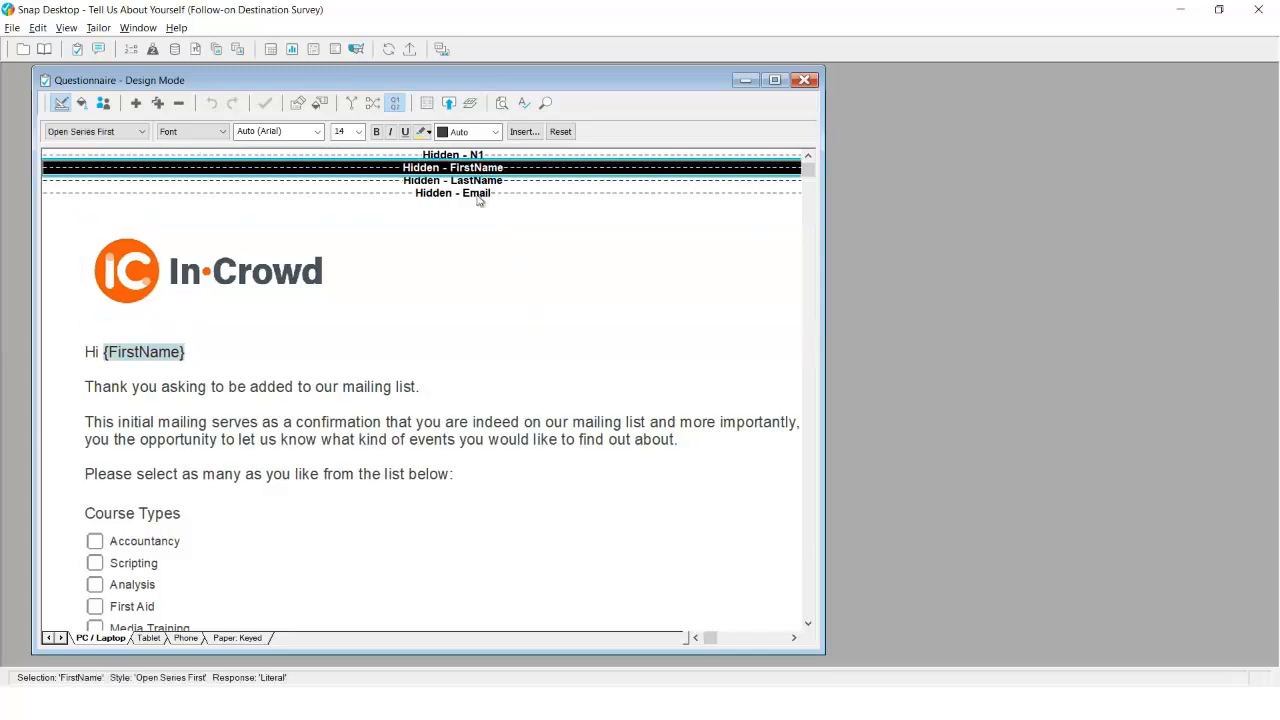
{"action": "left_click", "coordinate": [479, 196], "text": "shift"}
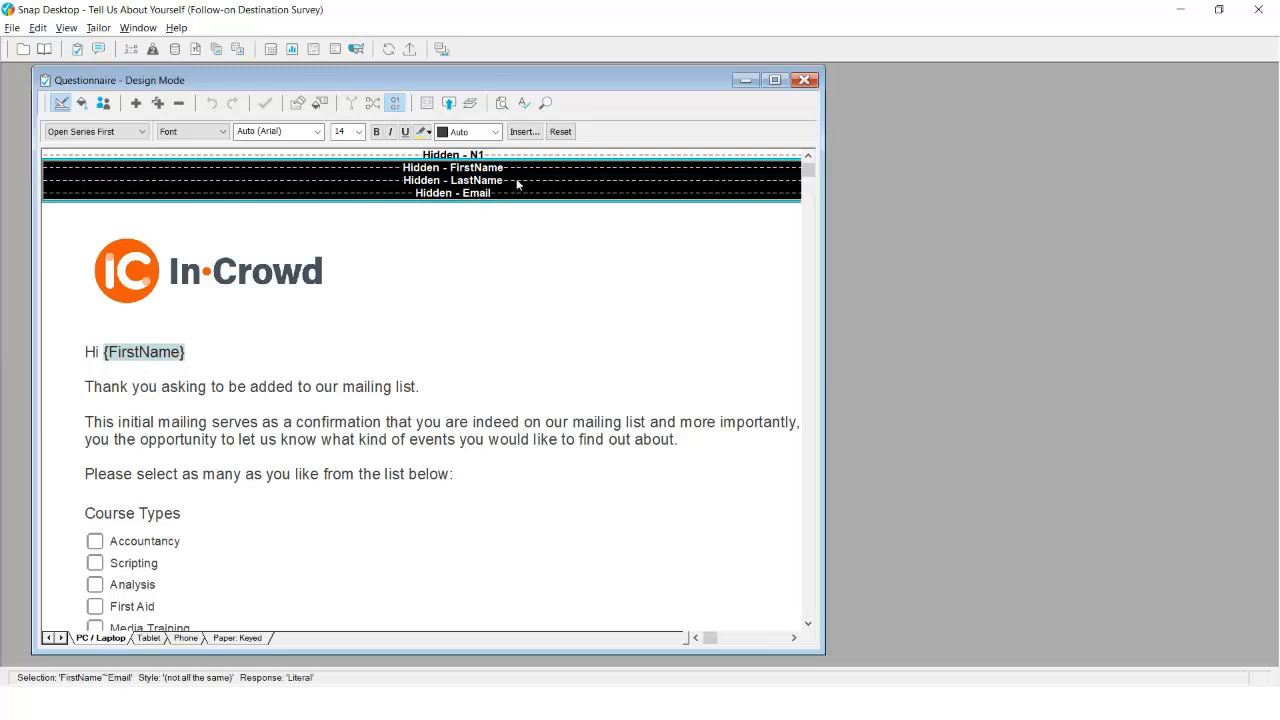
{"action": "right_click", "coordinate": [517, 184]}
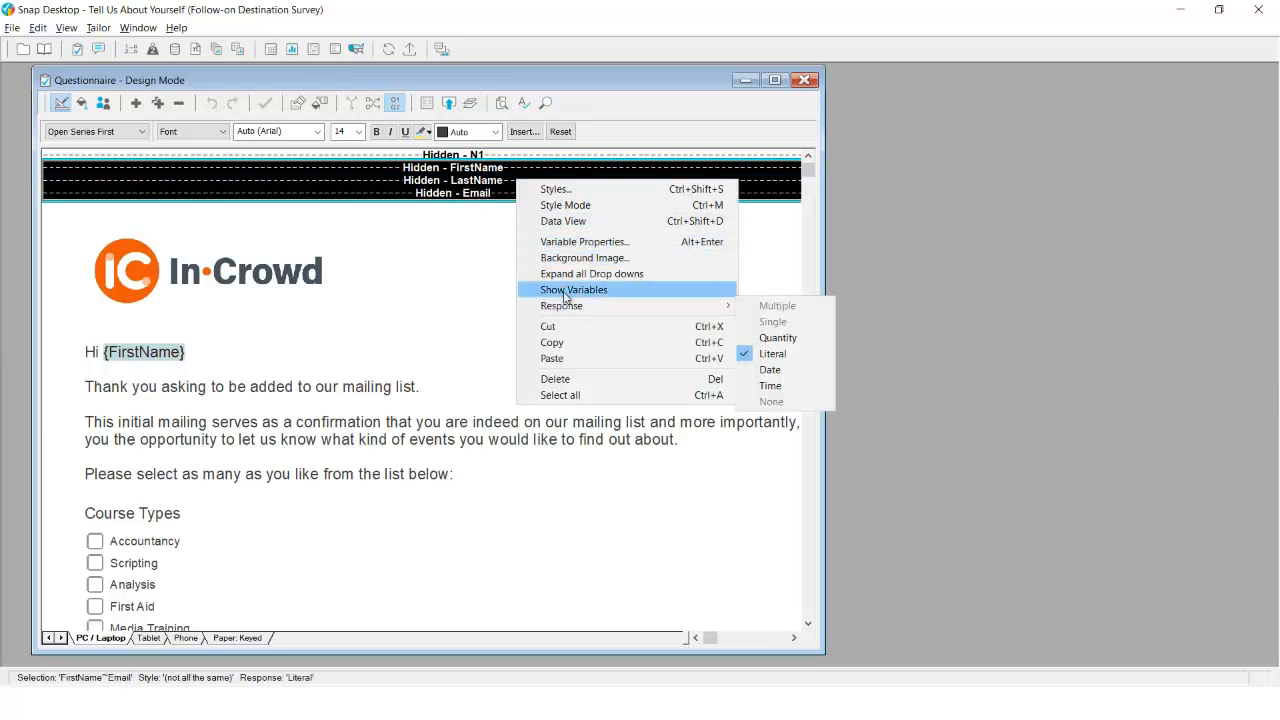
{"action": "left_click", "coordinate": [566, 290]}
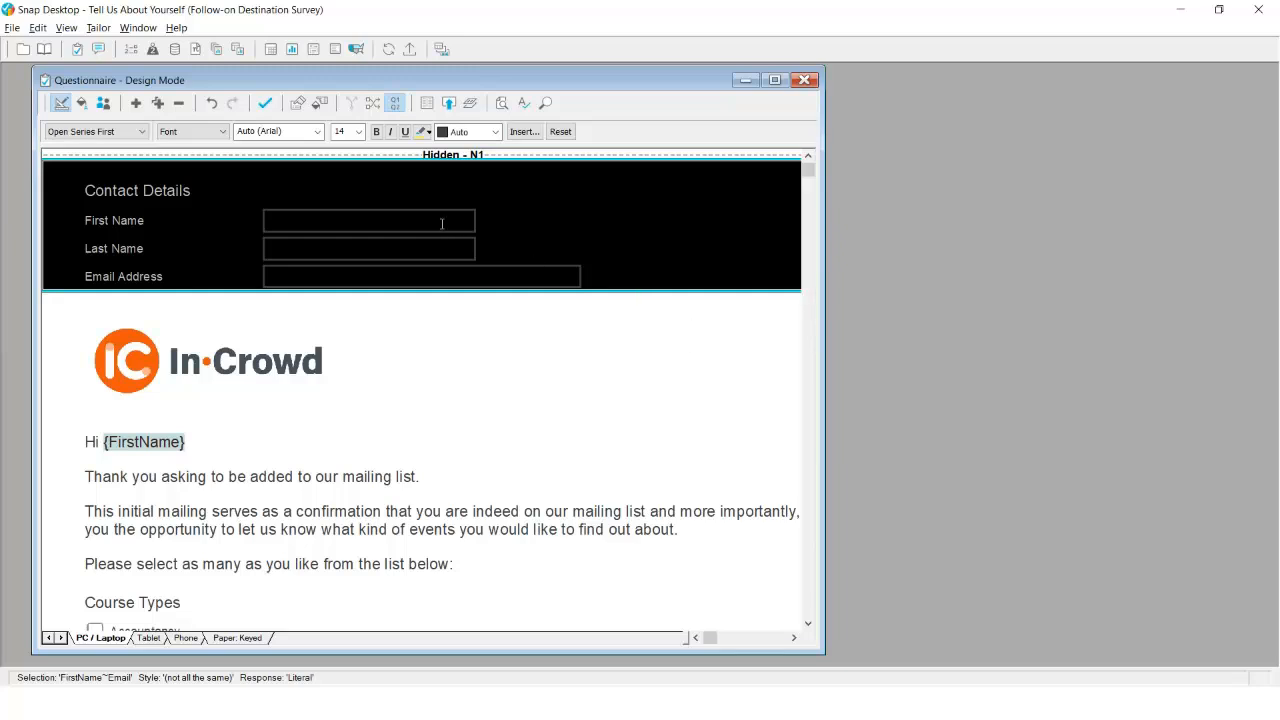
Hide the First Name, Last Name and Email Address variables in the Contact Details section again
{"action": "left_click", "coordinate": [204, 278]}
{"action": "left_click", "coordinate": [204, 278]}
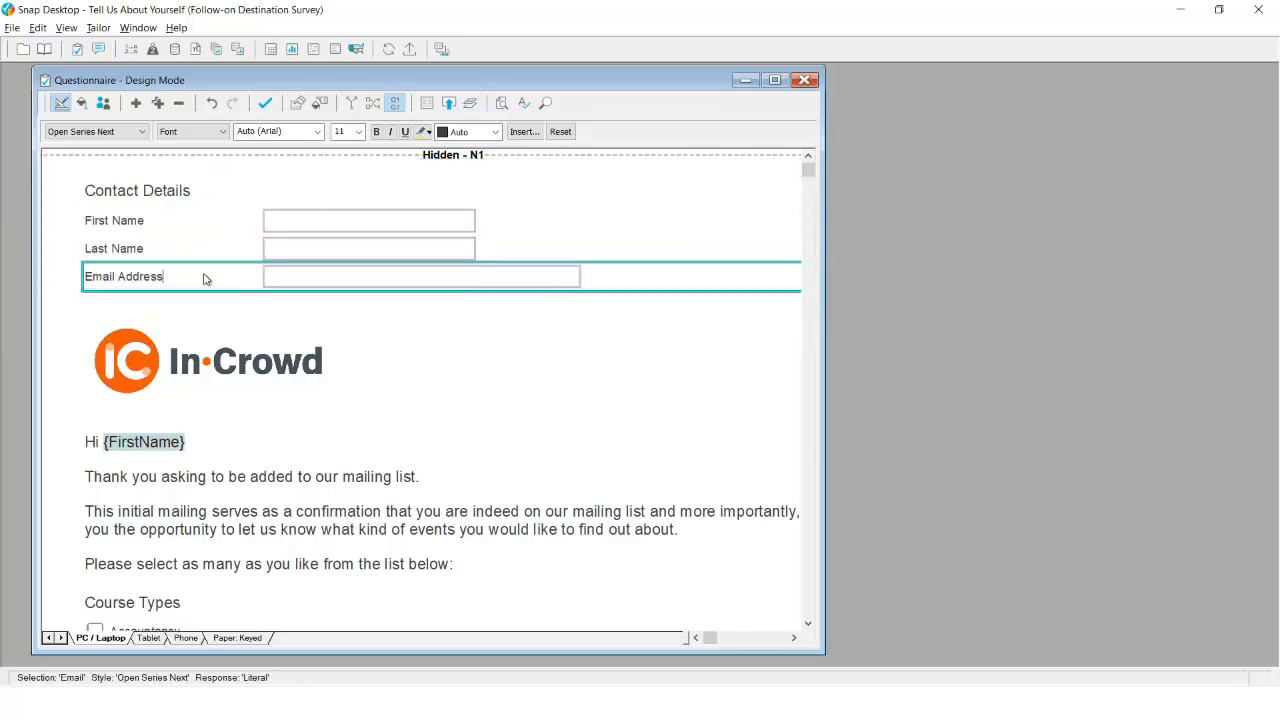
{"action": "left_click", "coordinate": [242, 212], "text": "shift"}
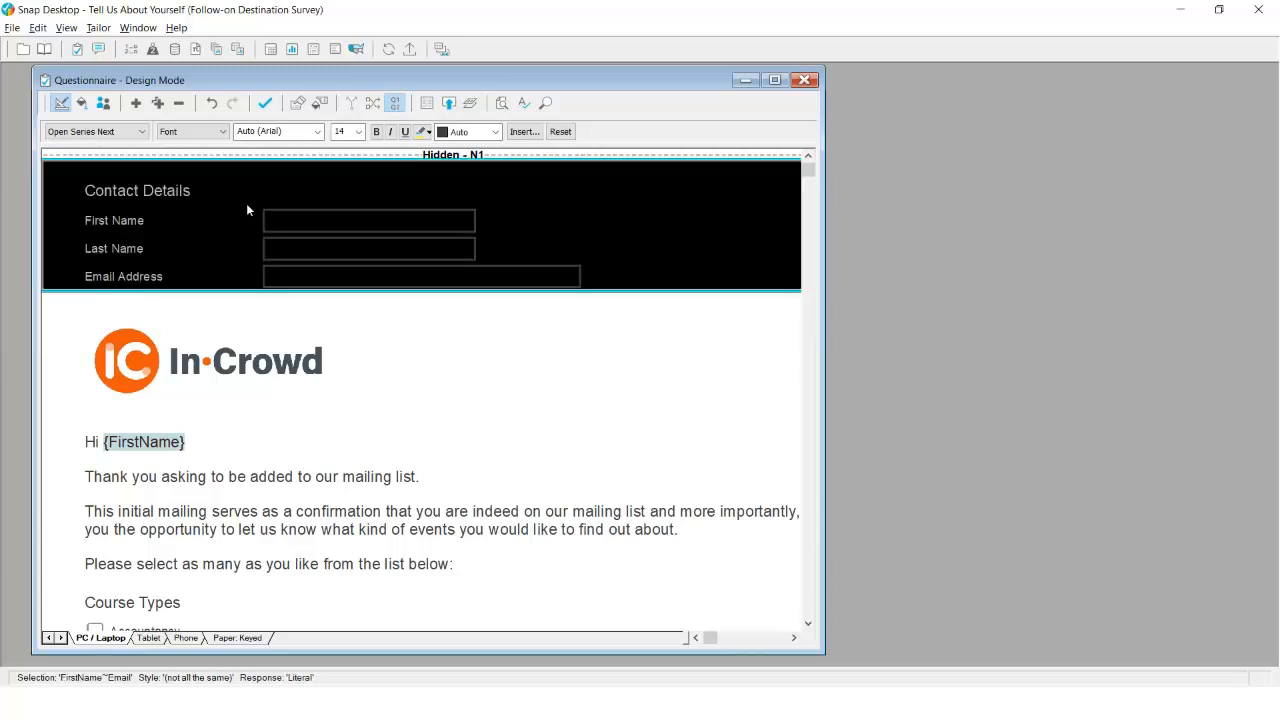
{"action": "right_click", "coordinate": [247, 210]}
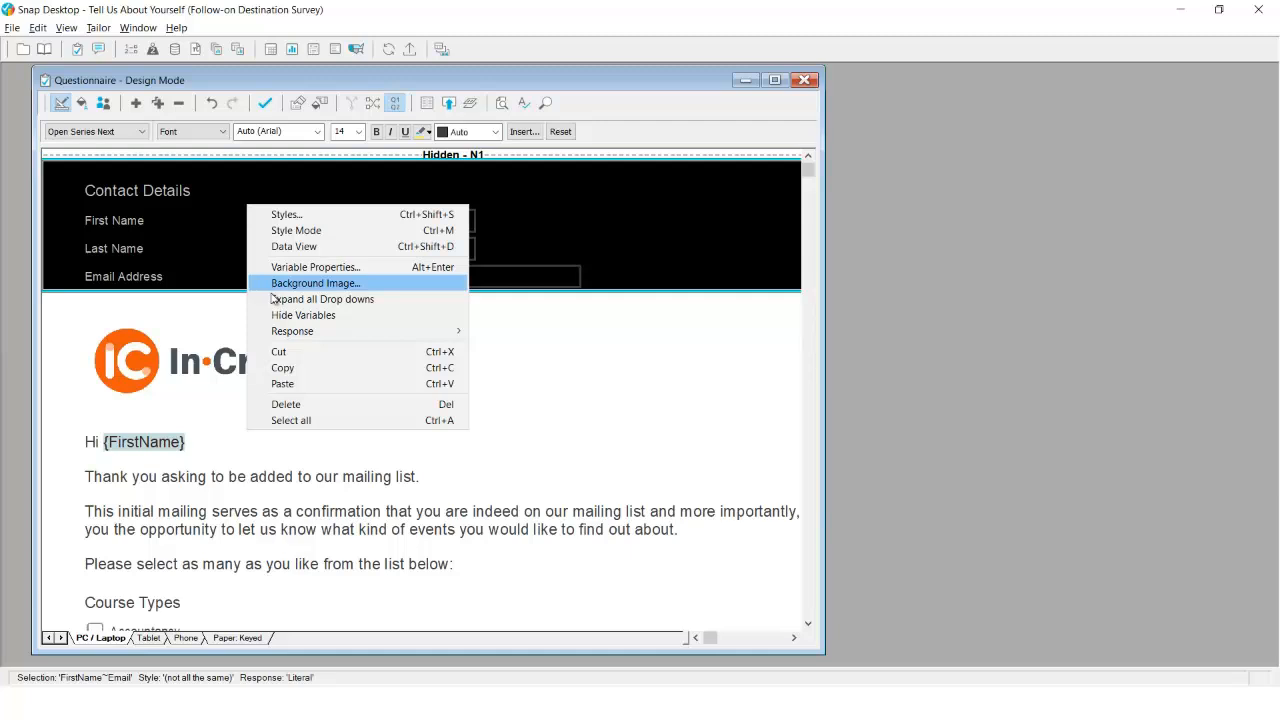
{"action": "left_click", "coordinate": [279, 316]}
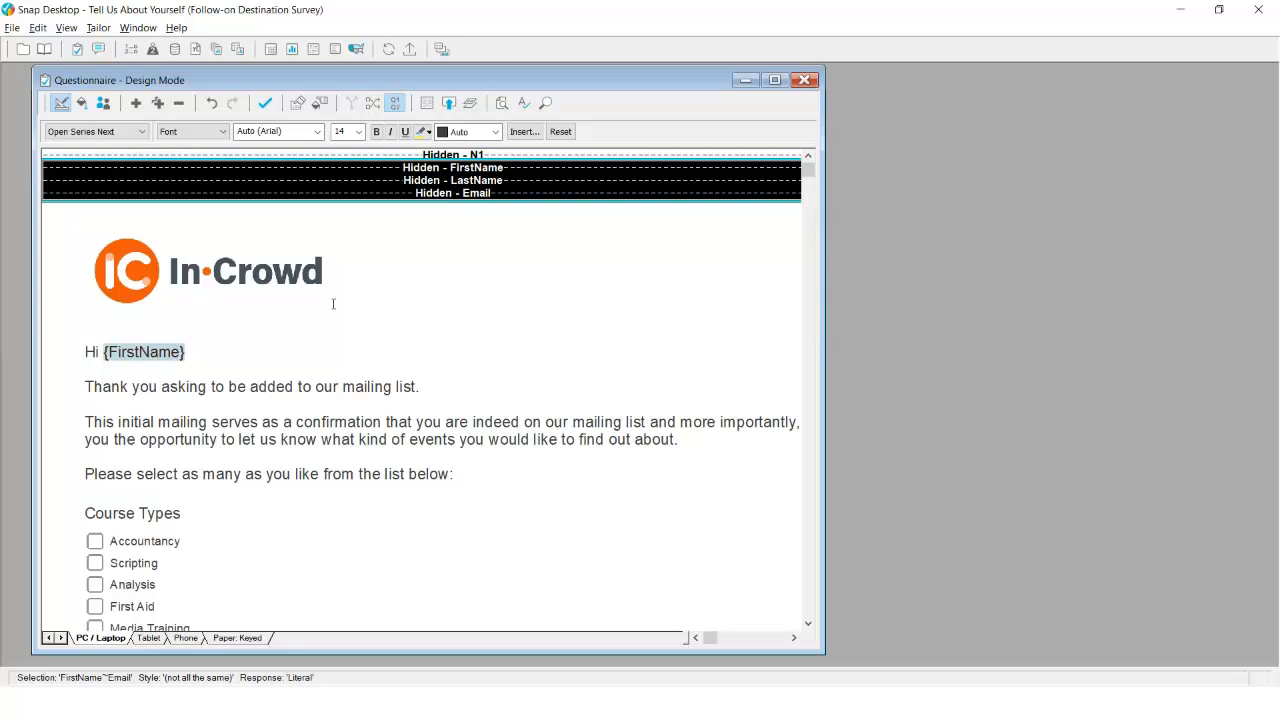
Examine the {FirstName} substitution in the greeting and the Course Types question below it
{"action": "left_click", "coordinate": [140, 353]}
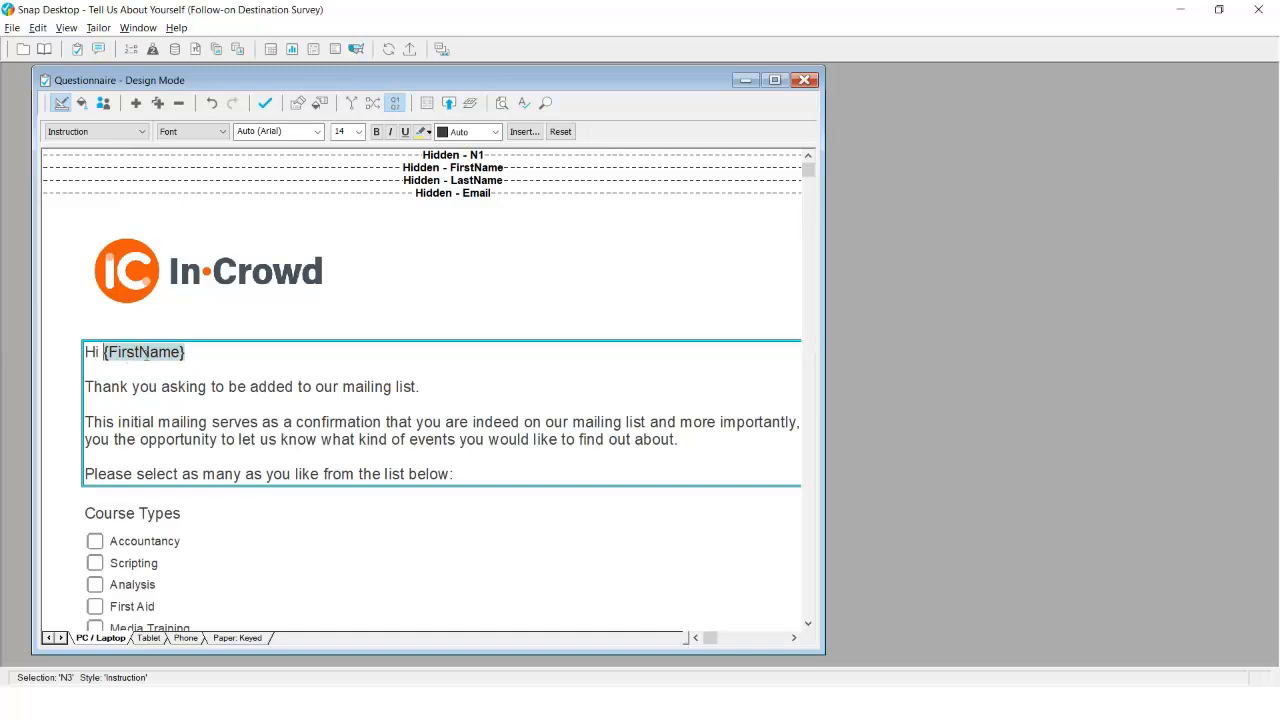
{"action": "scroll", "coordinate": [246, 393], "scroll_direction": "down", "scroll_amount": 3}
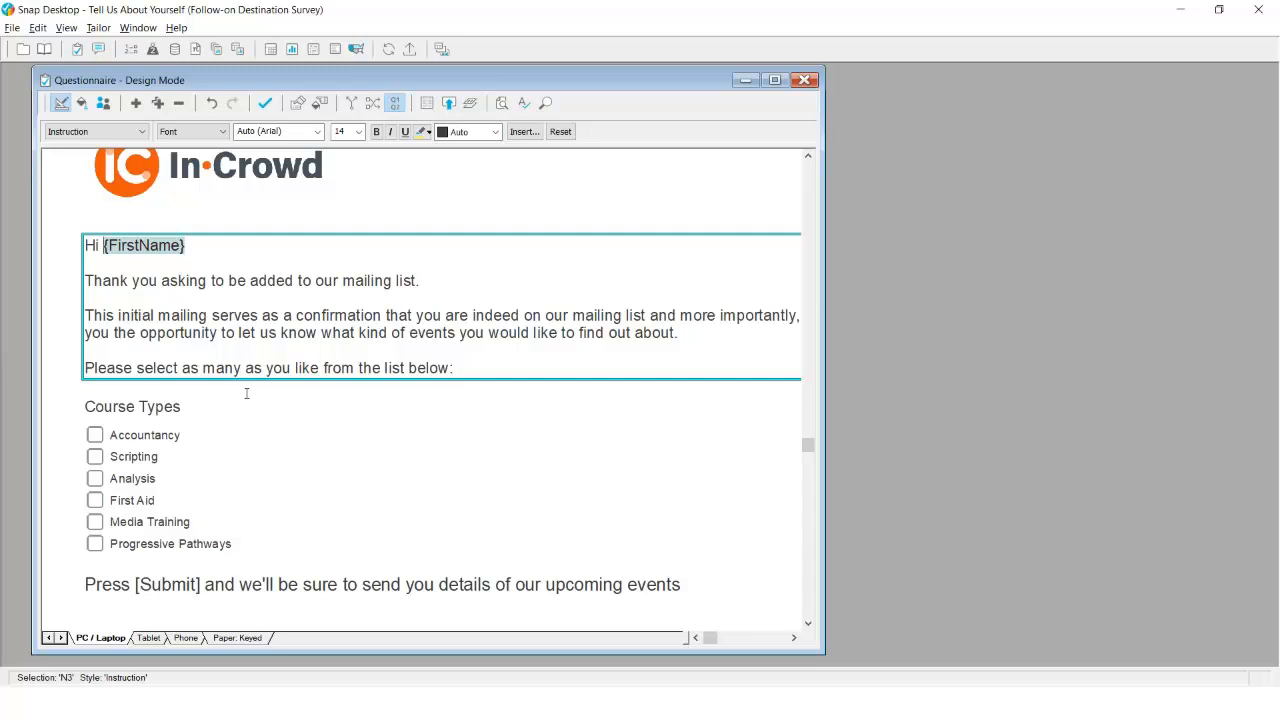
Switch to Snap XMP Online and open the participant list of the Tell Us About Yourself (Follow-on Destination Survey)
{"action": "key", "text": "alt+Tab"}
{"action": "key", "text": "alt+Tab"}
{"action": "key", "text": "alt+Tab"}
{"action": "key", "text": "alt+Tab"}
{"action": "key", "text": "alt+Tab"}
{"action": "key", "text": "alt+Tab"}
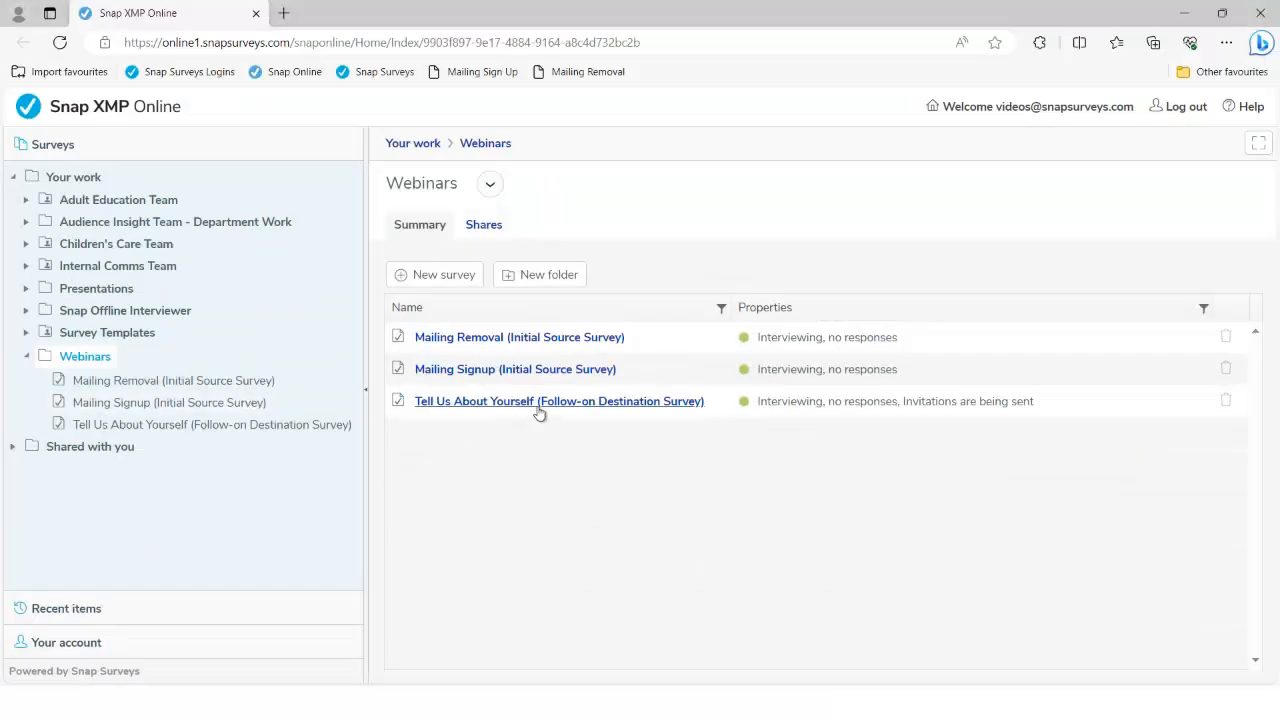
{"action": "left_click", "coordinate": [539, 405]}
{"action": "left_click", "coordinate": [412, 377]}
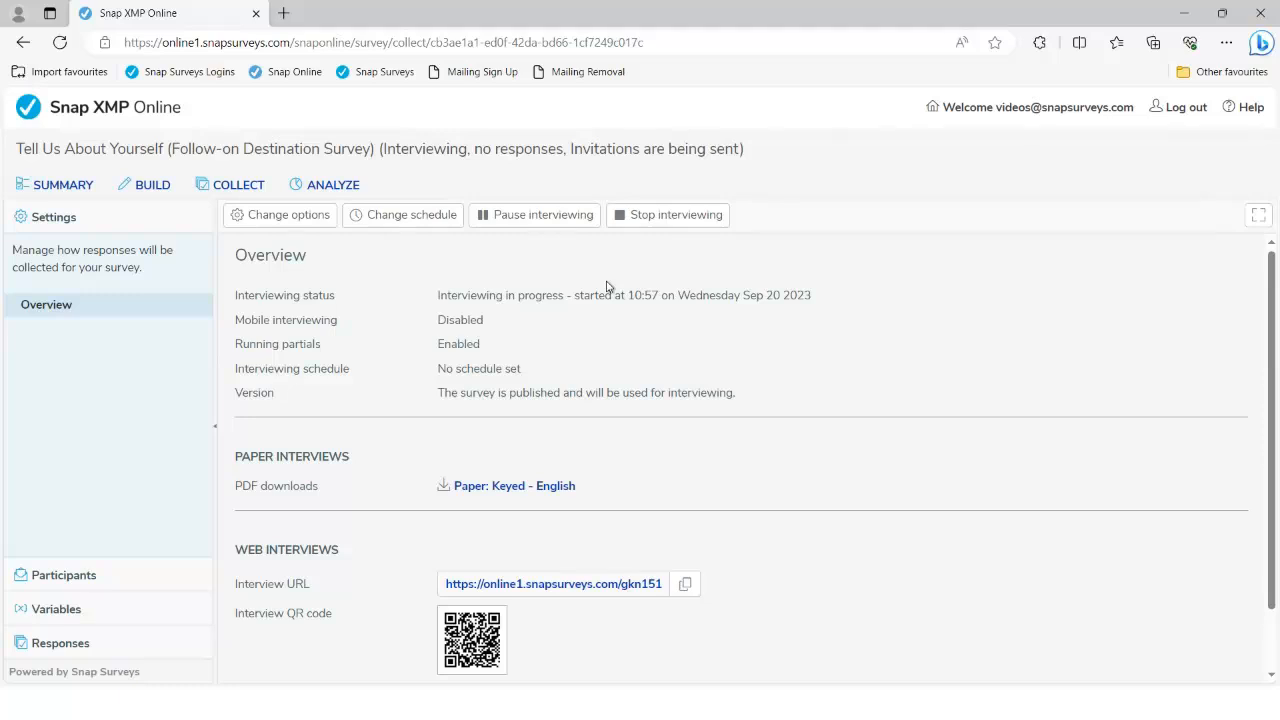
{"action": "left_click", "coordinate": [86, 576]}
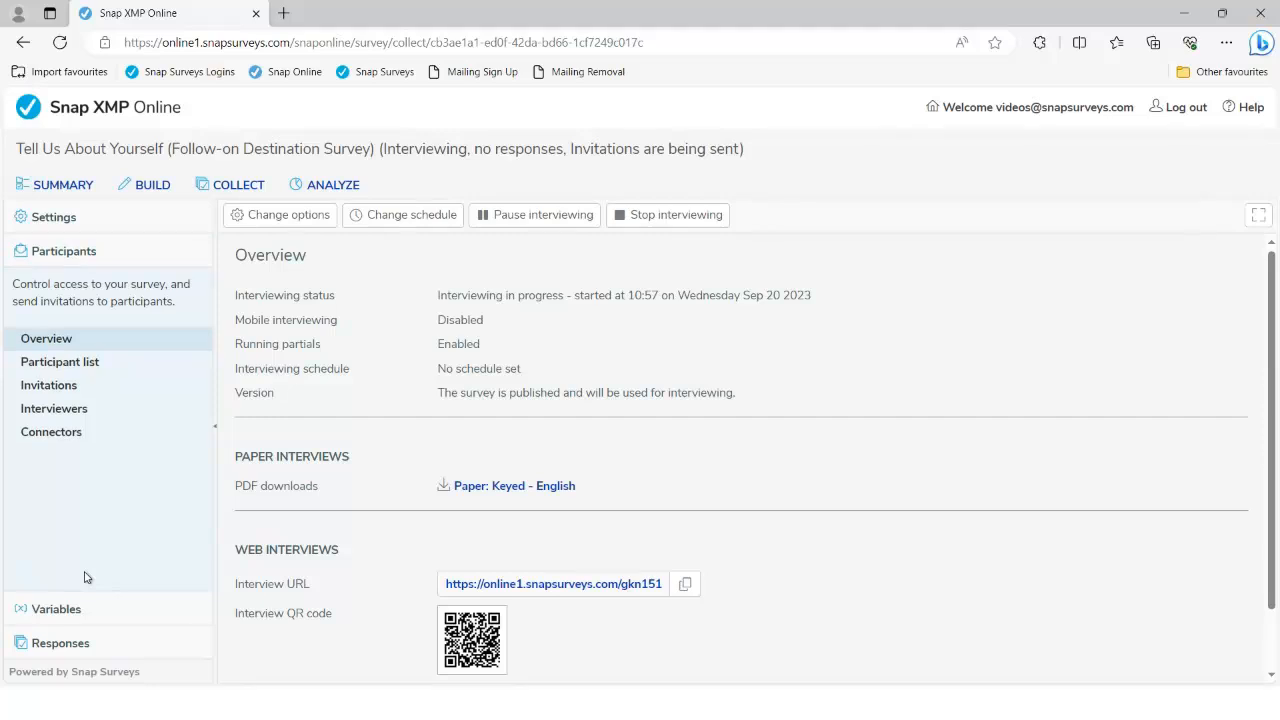
{"action": "left_click", "coordinate": [58, 368]}
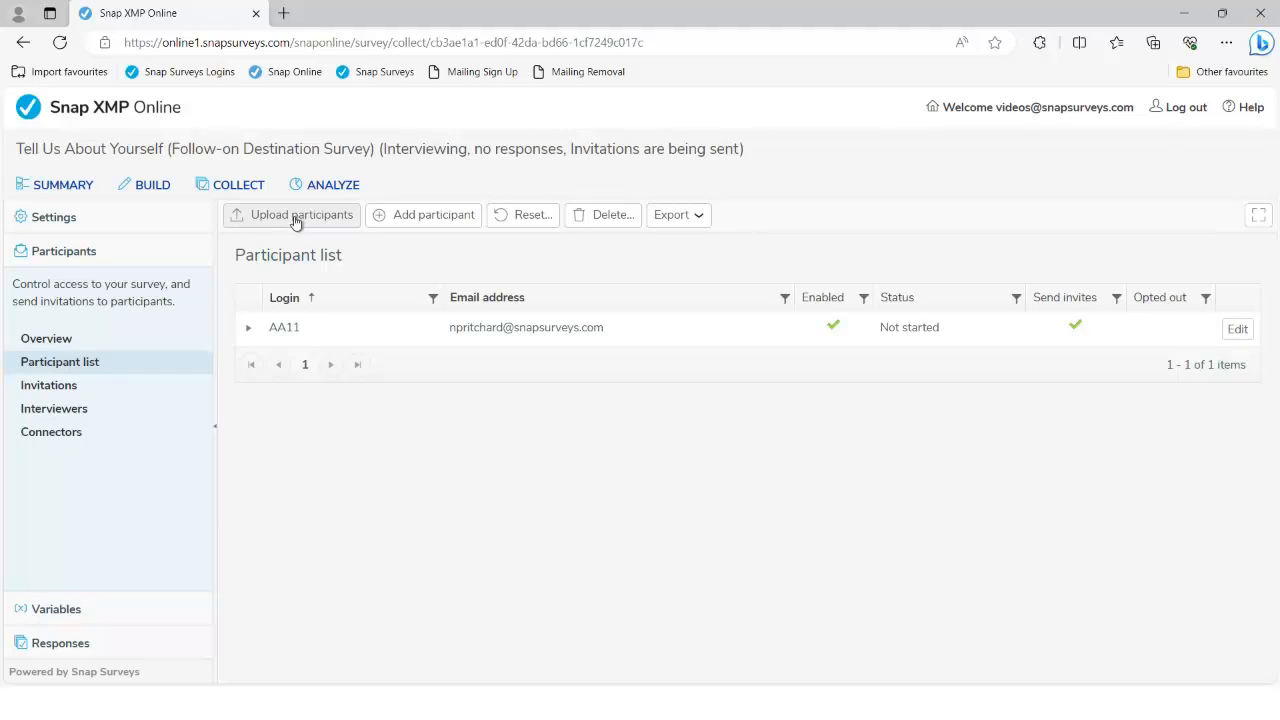
Switch to the Connectors.pptx slide show in PowerPoint, end it and show the Windows desktop
{"action": "key", "text": "alt+Tab"}
{"action": "key", "text": "alt+Tab"}
{"action": "key", "text": "alt+Tab"}
{"action": "key", "text": "alt+Tab"}
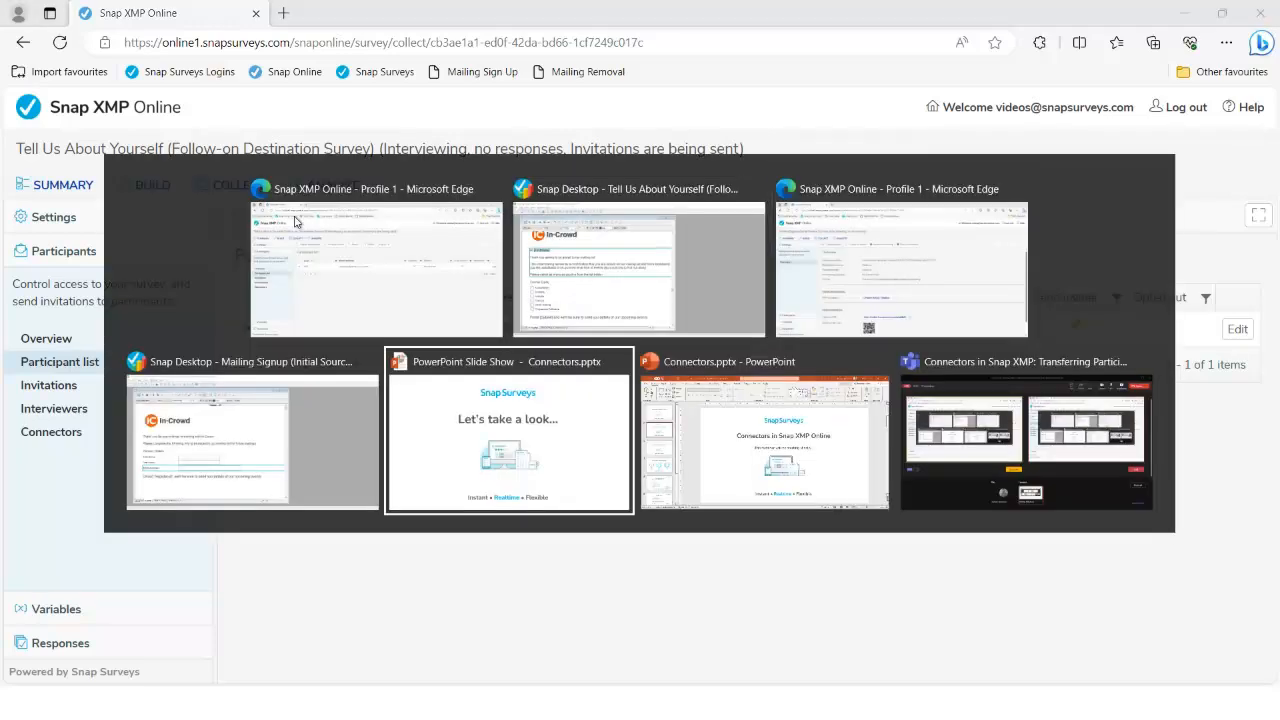
{"action": "right_click", "coordinate": [422, 222]}
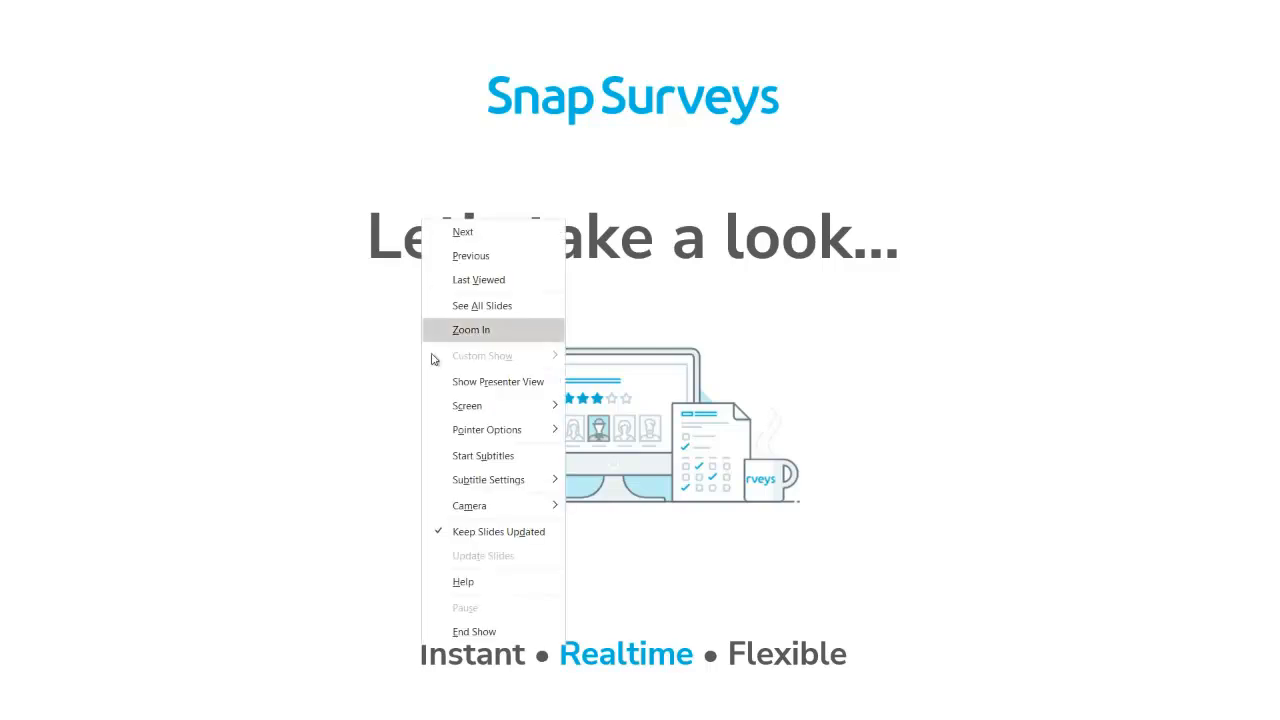
{"action": "left_click", "coordinate": [492, 627]}
{"action": "left_click", "coordinate": [1278, 703]}
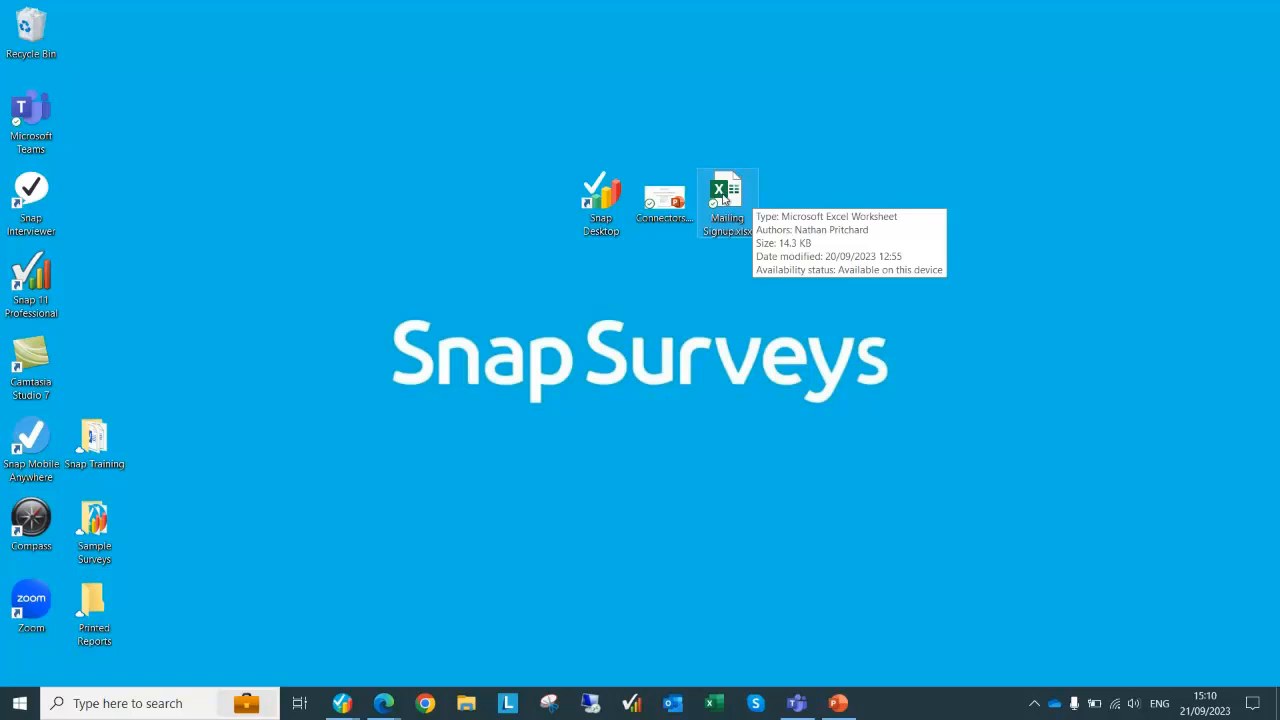
Examine the ID, FirstName, Lastname and Email columns of Mailing Signup.xlsx in Excel, close it and return to the participant list in Snap XMP Online
{"action": "double_click", "coordinate": [724, 197]}
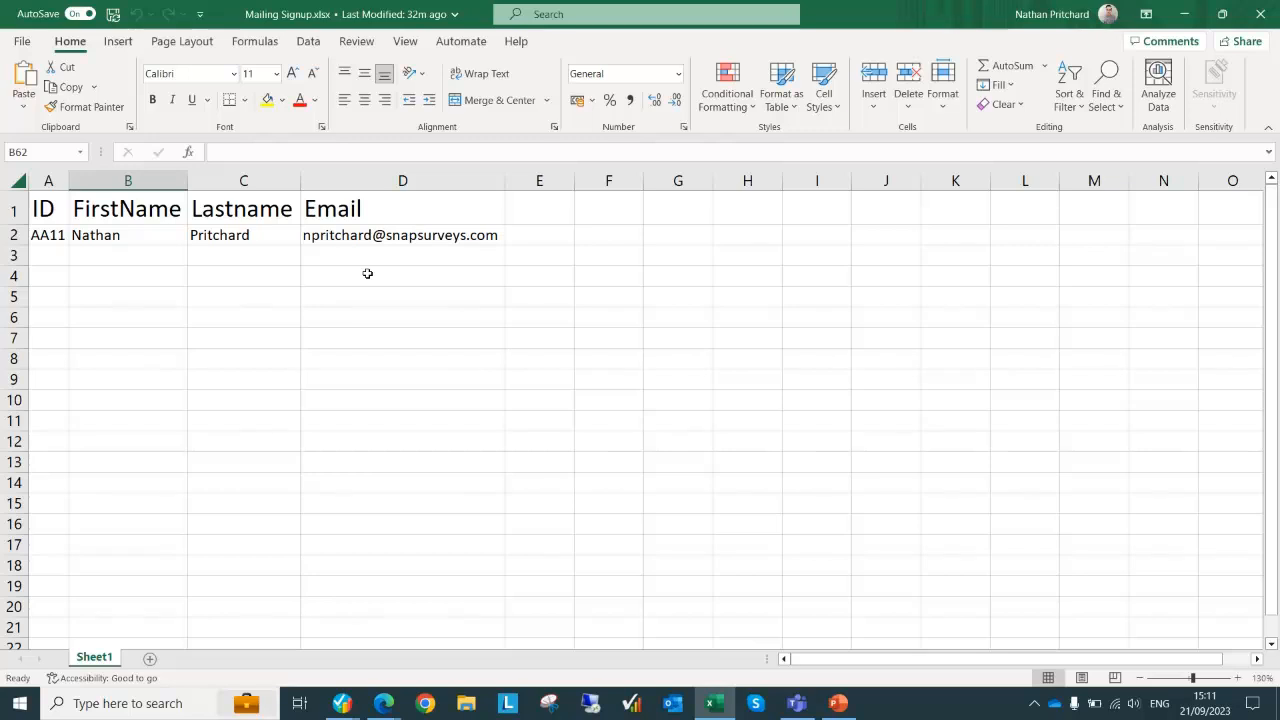
{"action": "left_click", "coordinate": [1262, 14]}
{"action": "key", "text": "alt+Tab"}
{"action": "key", "text": "alt+Tab"}
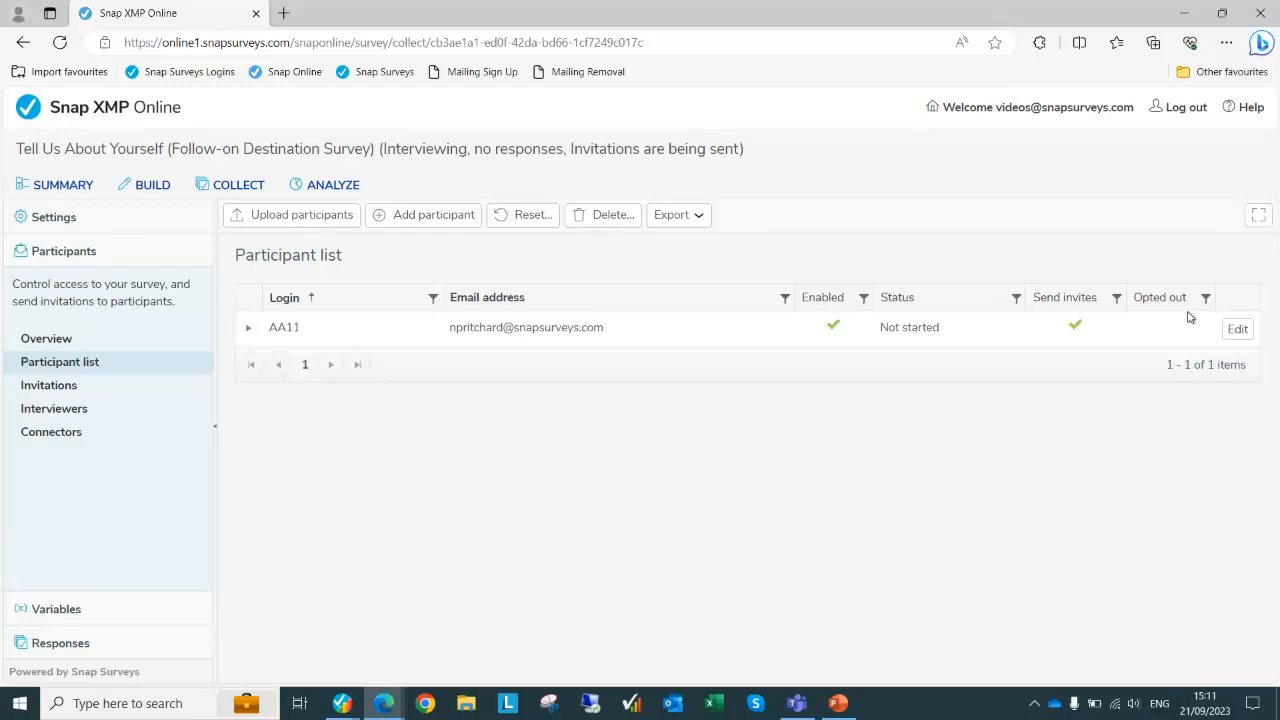
Start a participant upload that adds new participants only and continue to the spreadsheet selection
{"action": "left_click", "coordinate": [318, 218]}
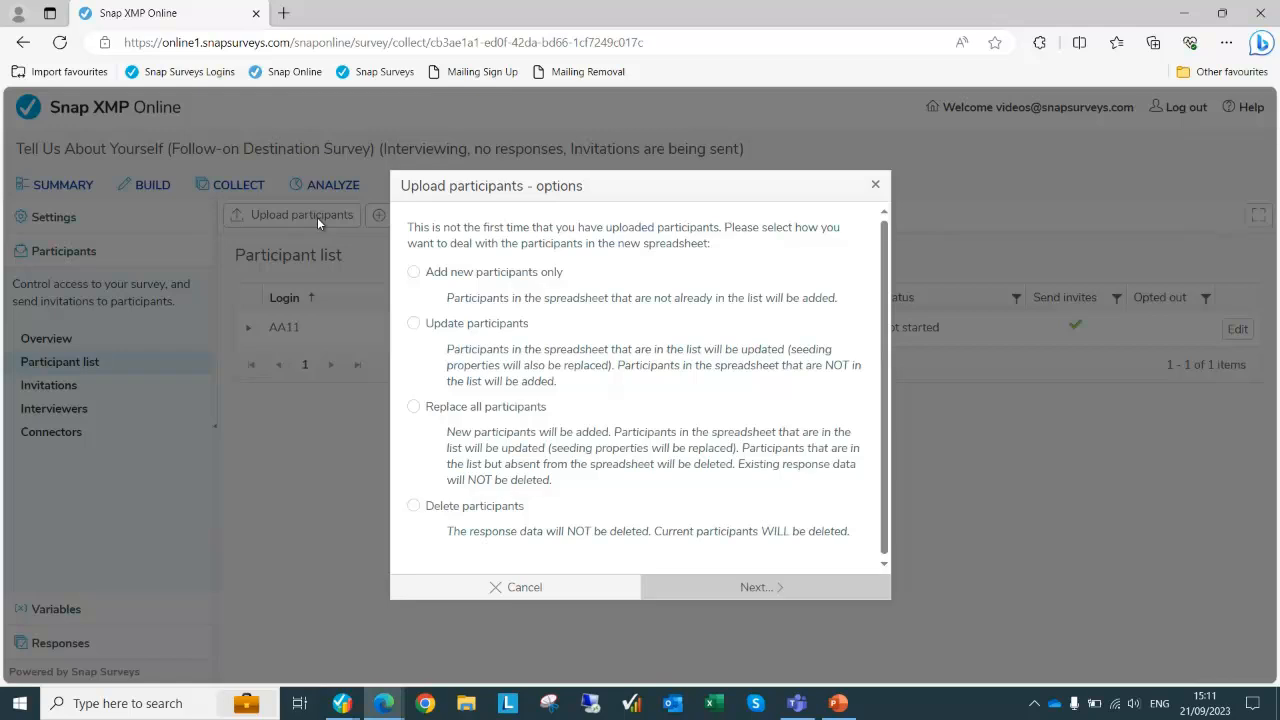
{"action": "left_click", "coordinate": [485, 276]}
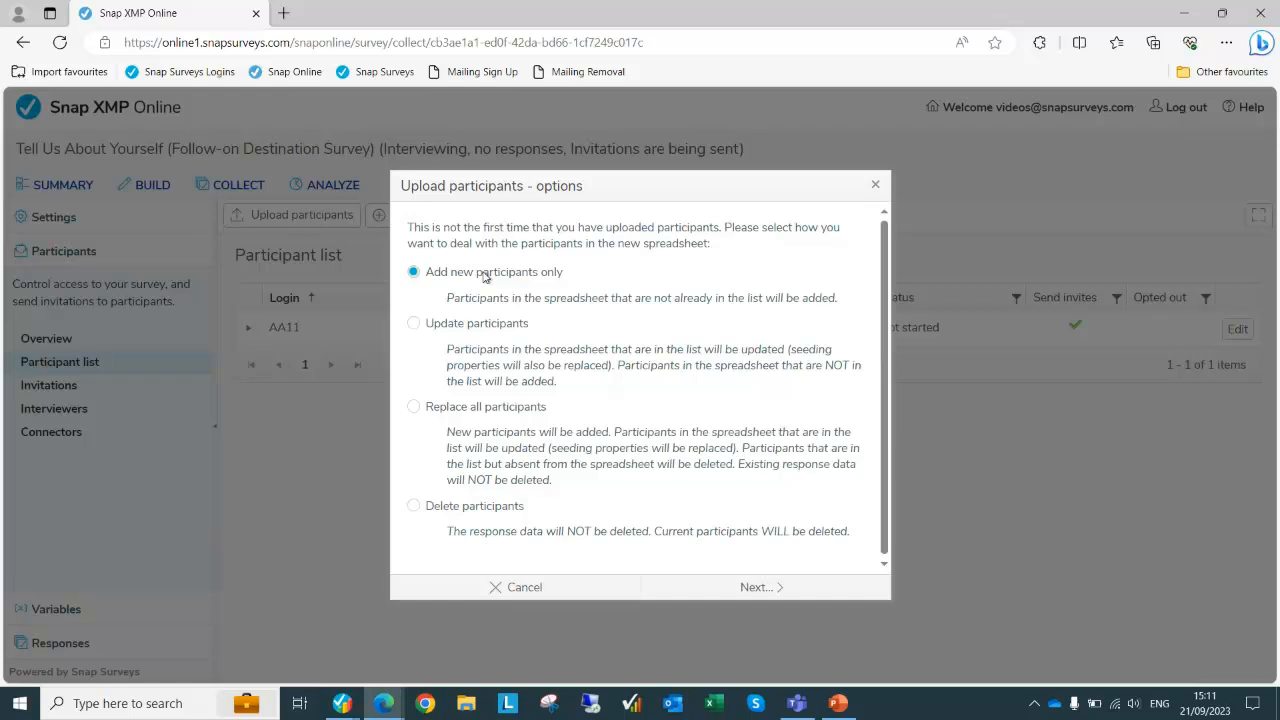
{"action": "left_click", "coordinate": [760, 591]}
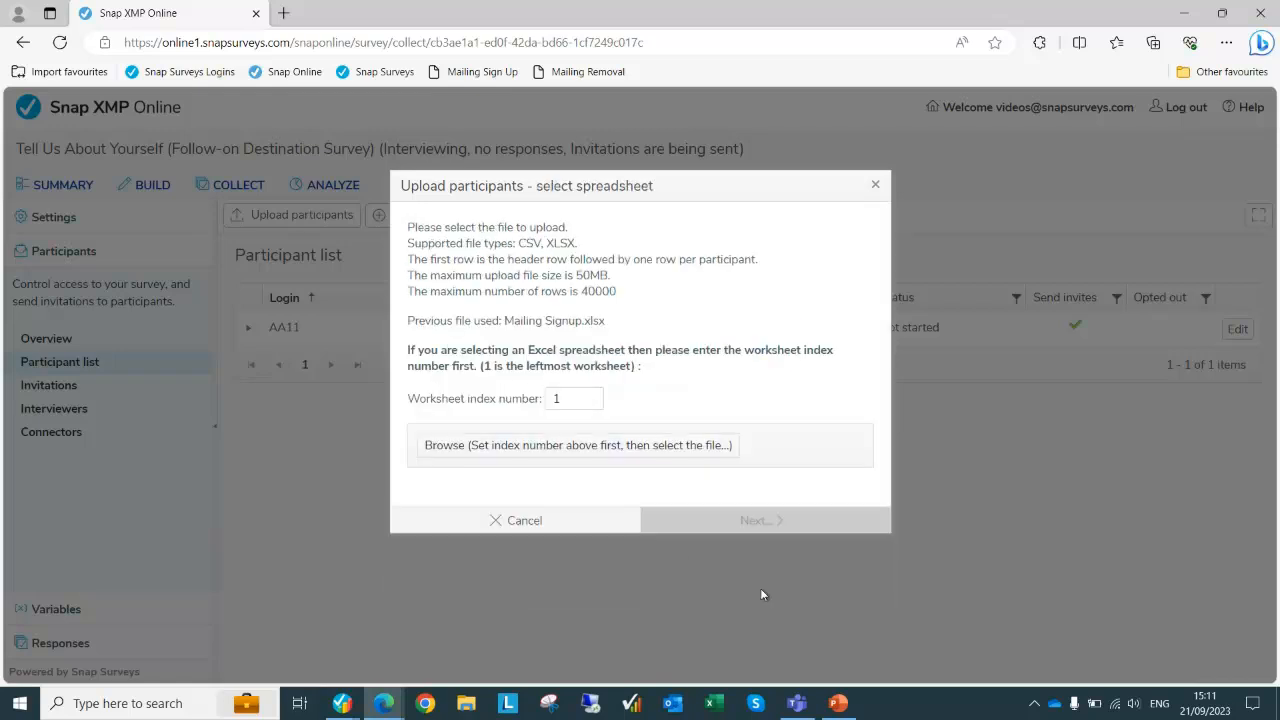